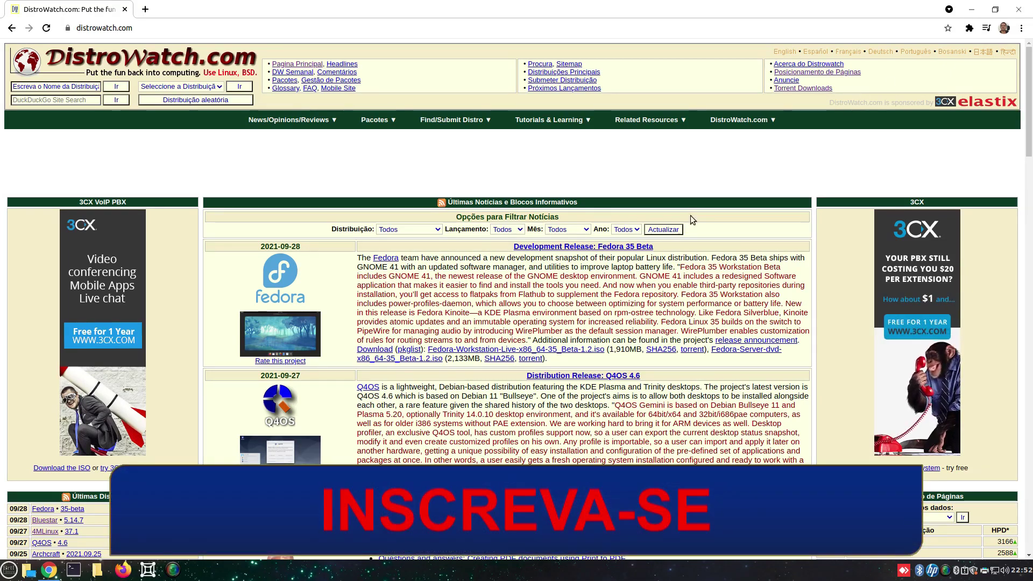
Step: Reload the DistroWatch home page and read the Fedora 35 Beta announcement, highlighting the Fedora 35 and GNOME 41 mentions
key(F5)
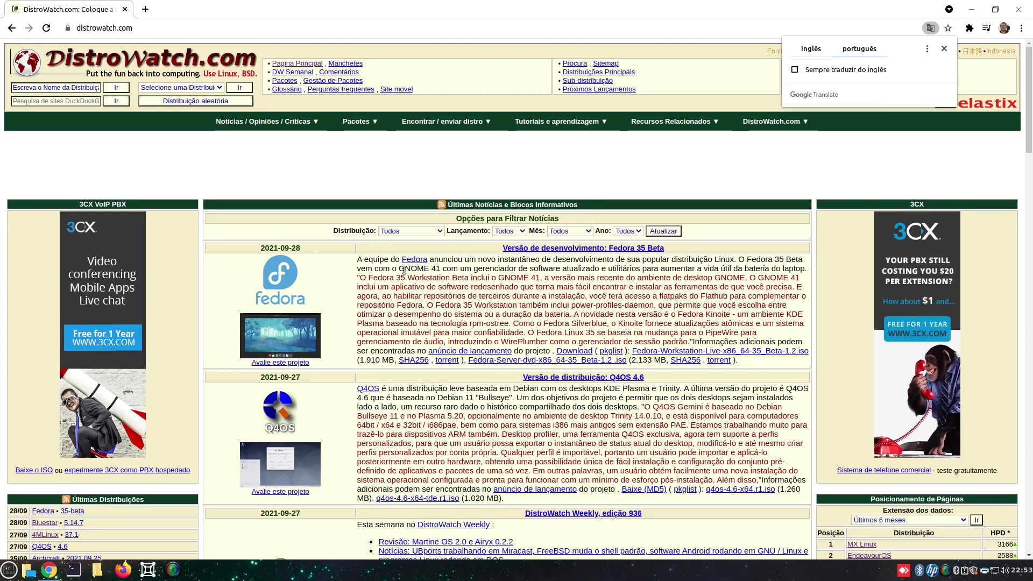
mouse_move(398, 269)
mouse_down()
mouse_move(436, 269)
mouse_move(398, 270)
mouse_up()
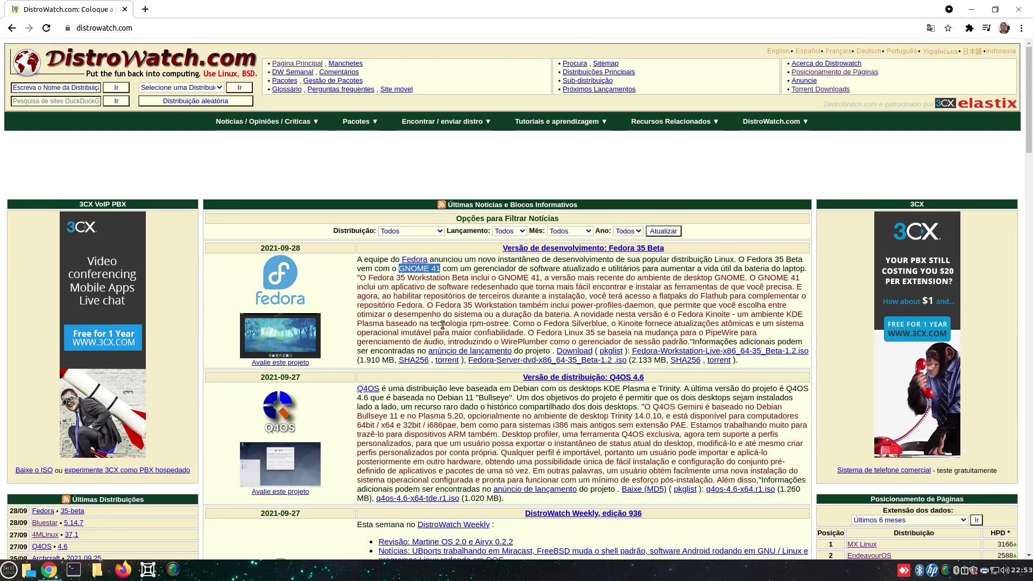
click(715, 258)
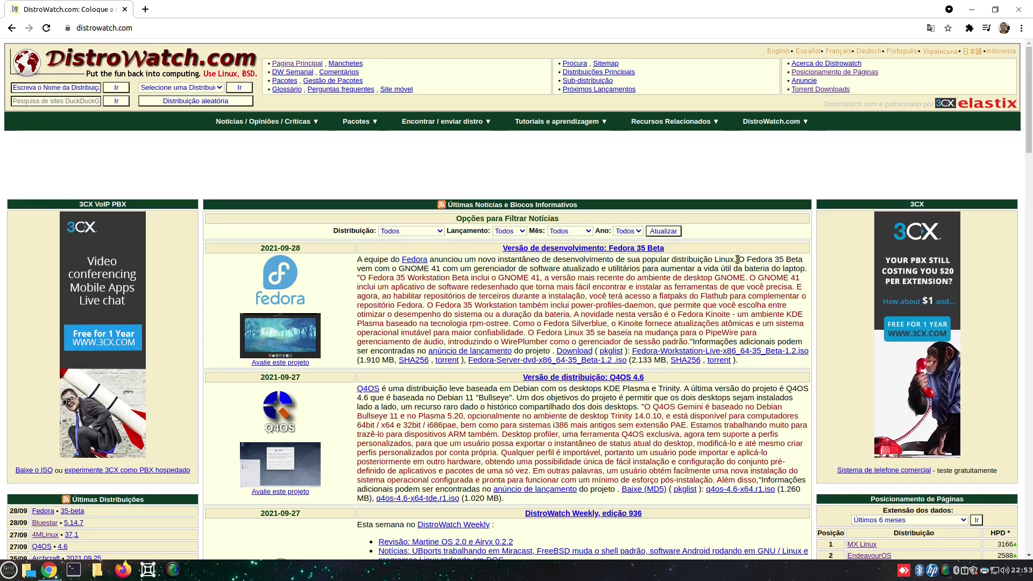
drag(738, 260, 783, 260)
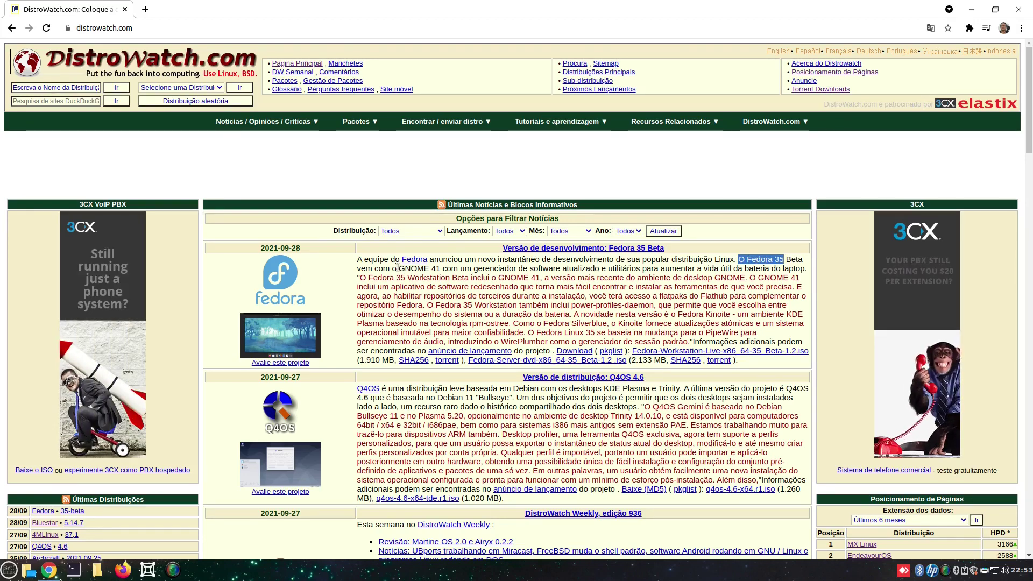
drag(401, 269, 442, 268)
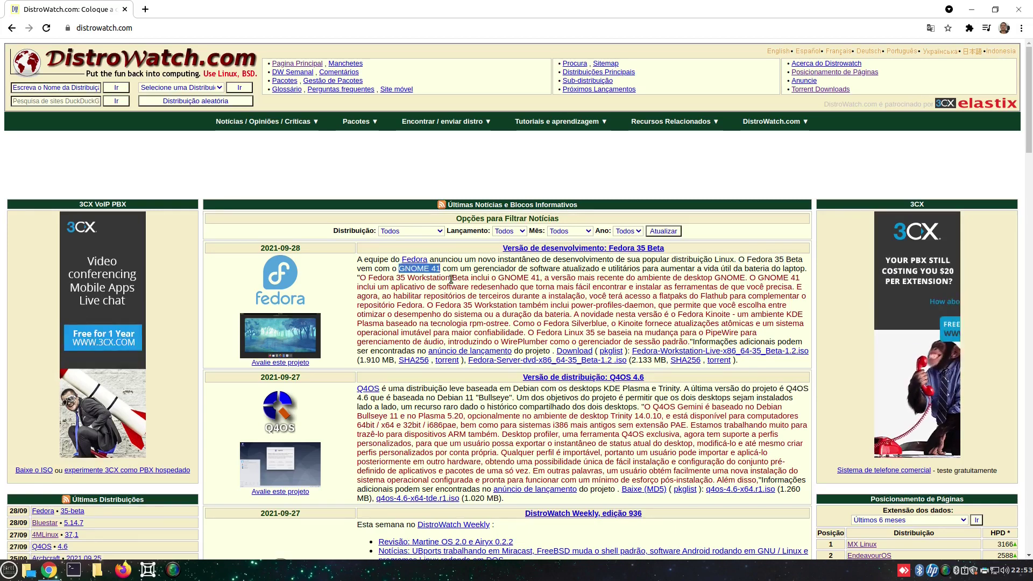
click(439, 268)
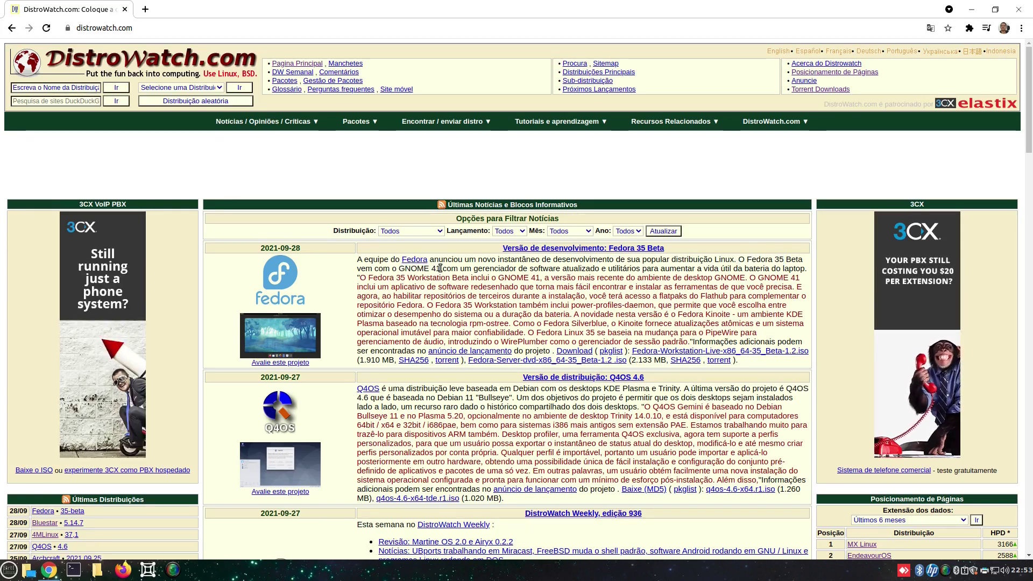
drag(439, 268, 411, 269)
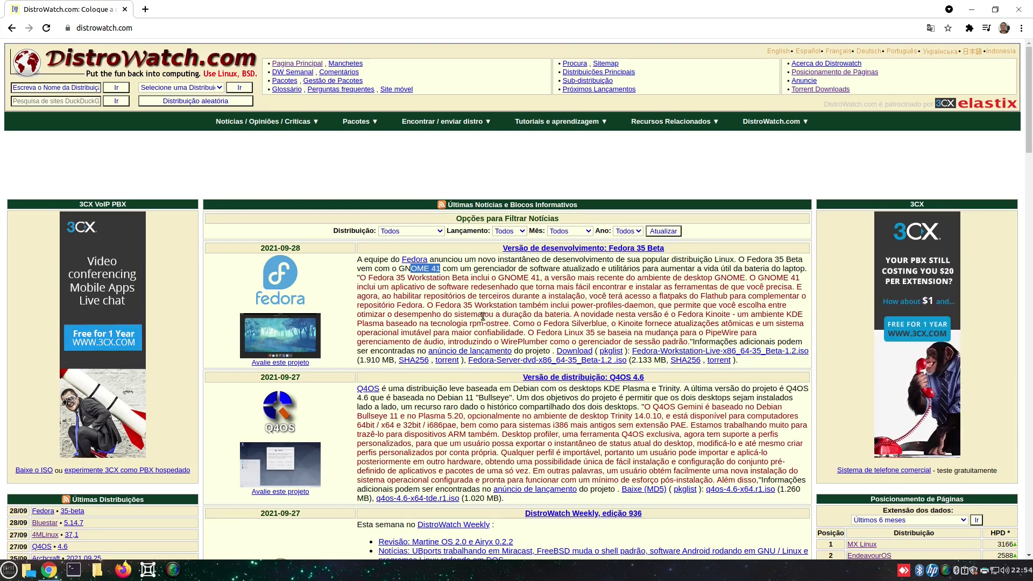
Step: Open Fedora's DistroWatch page, follow it to getfedora.org, look through the Fedora editions, and close the browser
click(290, 277)
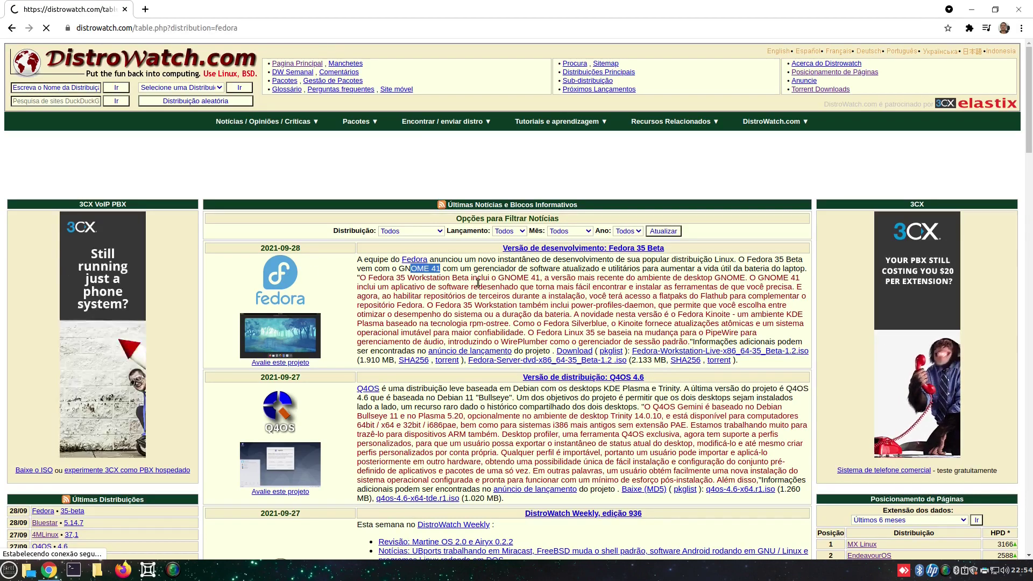
scroll(236, 418, down, 1)
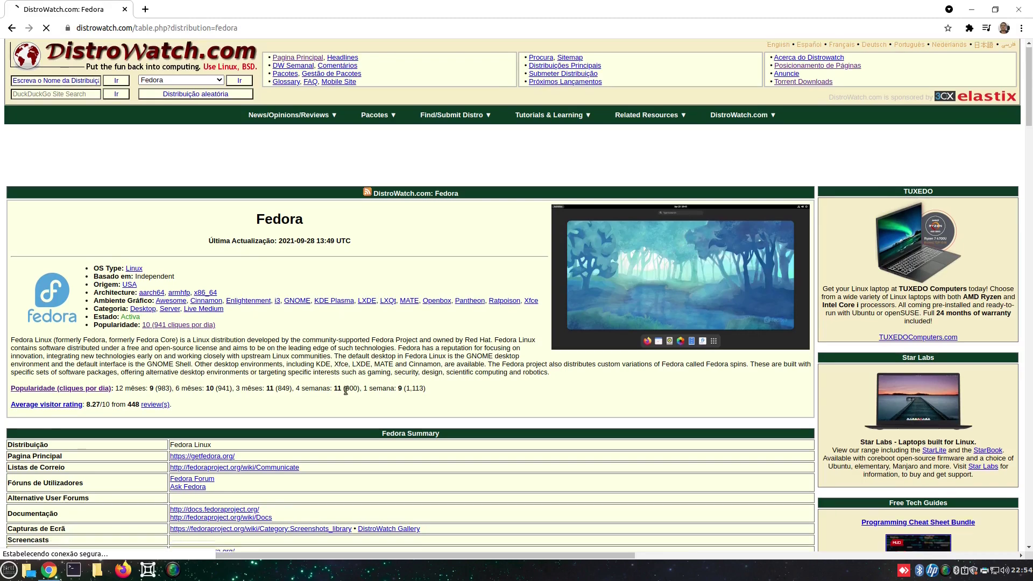
click(177, 434)
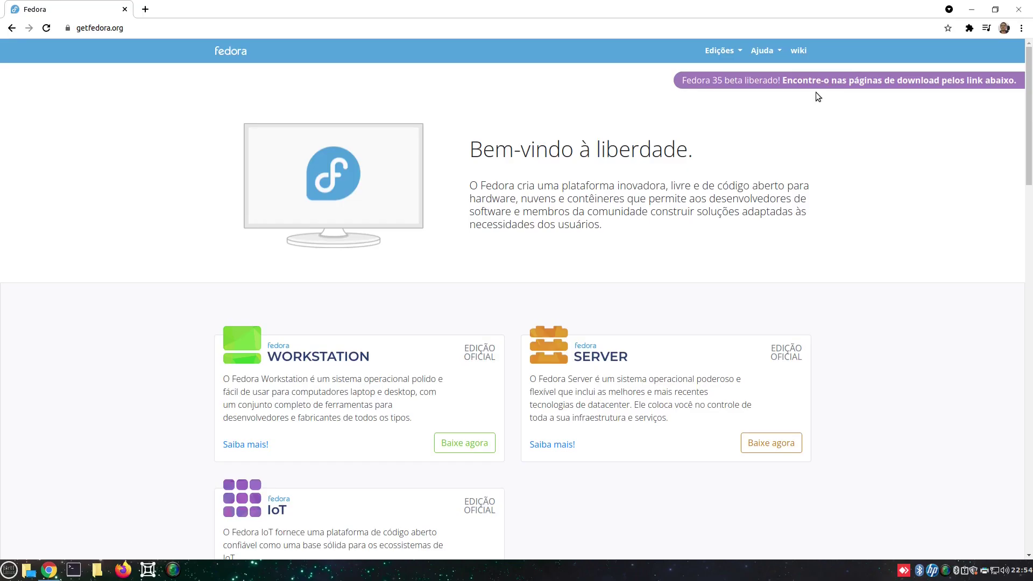
scroll(694, 114, down, 15)
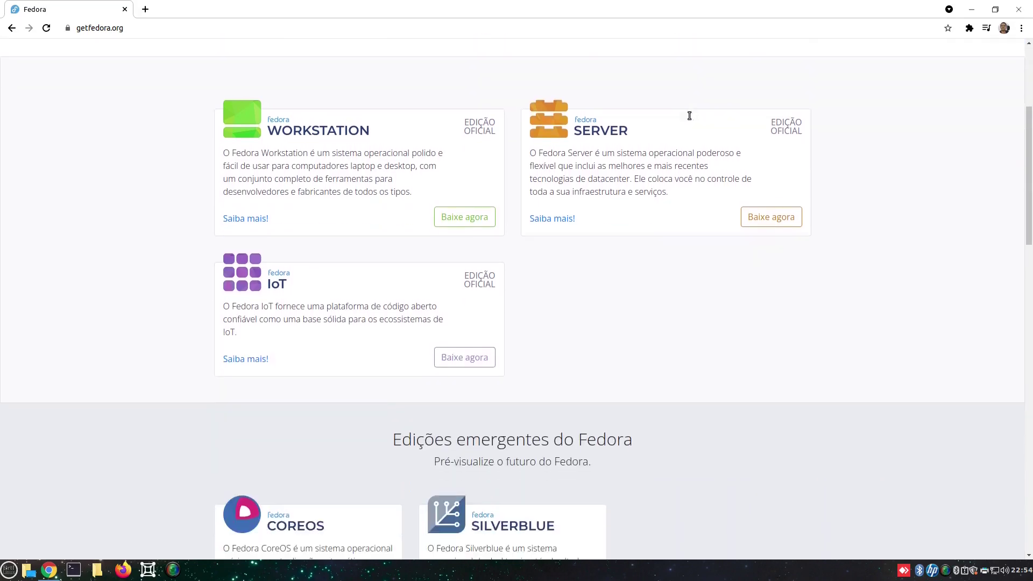
scroll(688, 116, down, 5)
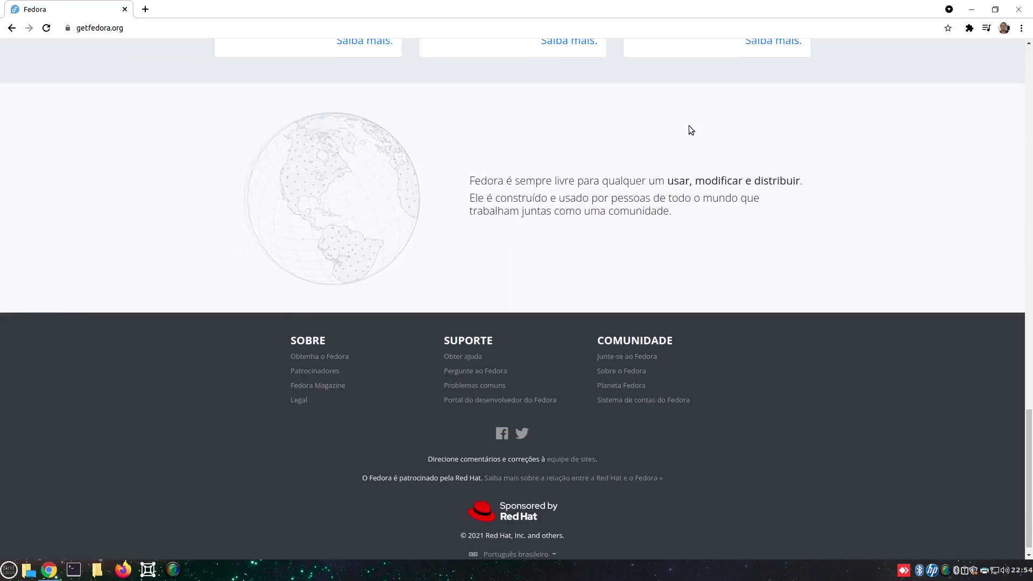
scroll(688, 125, up, 11)
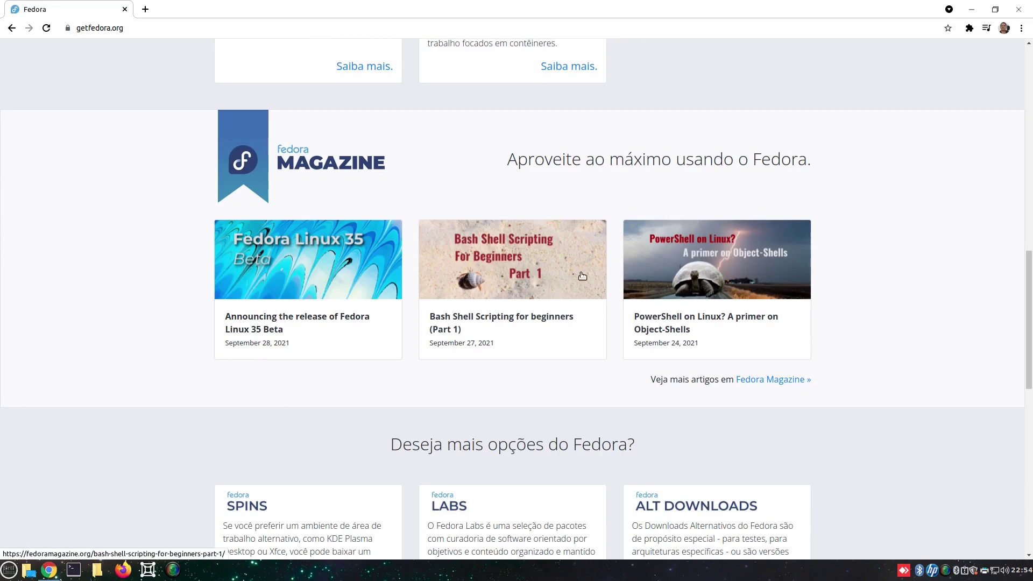
scroll(579, 281, up, 7)
scroll(579, 281, up, 7)
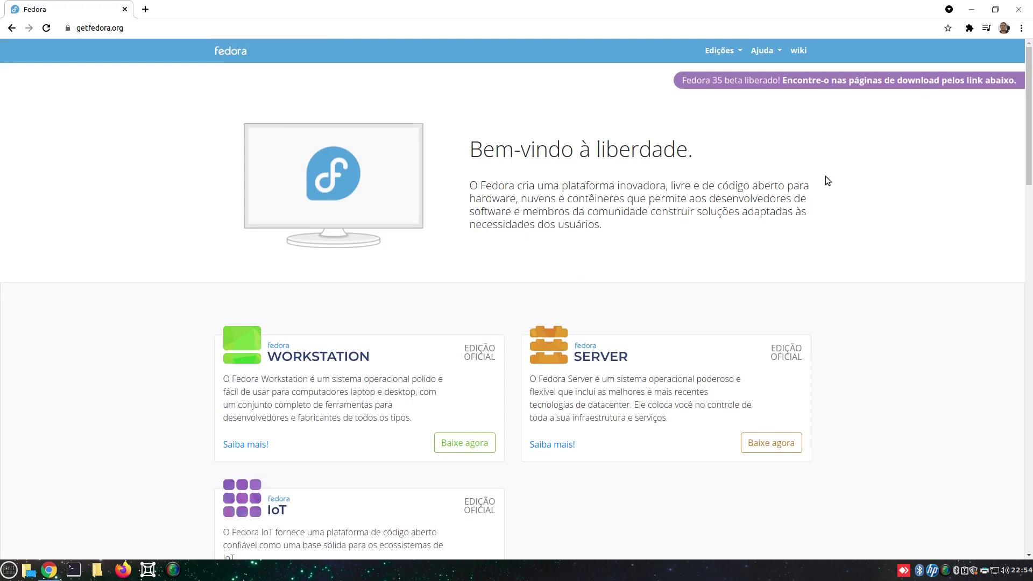
click(1018, 9)
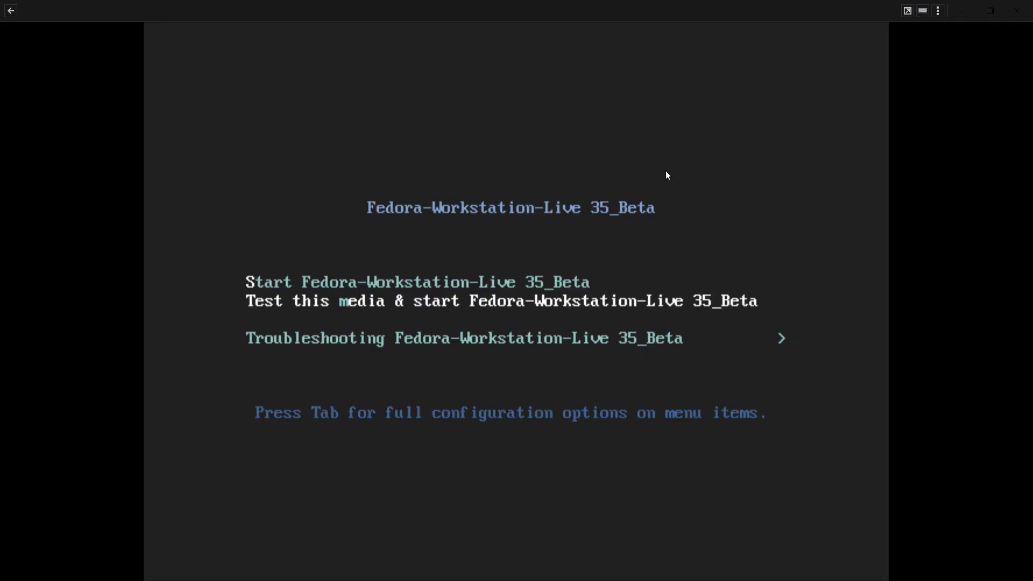
Step: Boot the virtual machine with "Test this media & start Fedora-Workstation-Live 35_Beta" and abort the media check
click(672, 120)
key(Up)
key(Down)
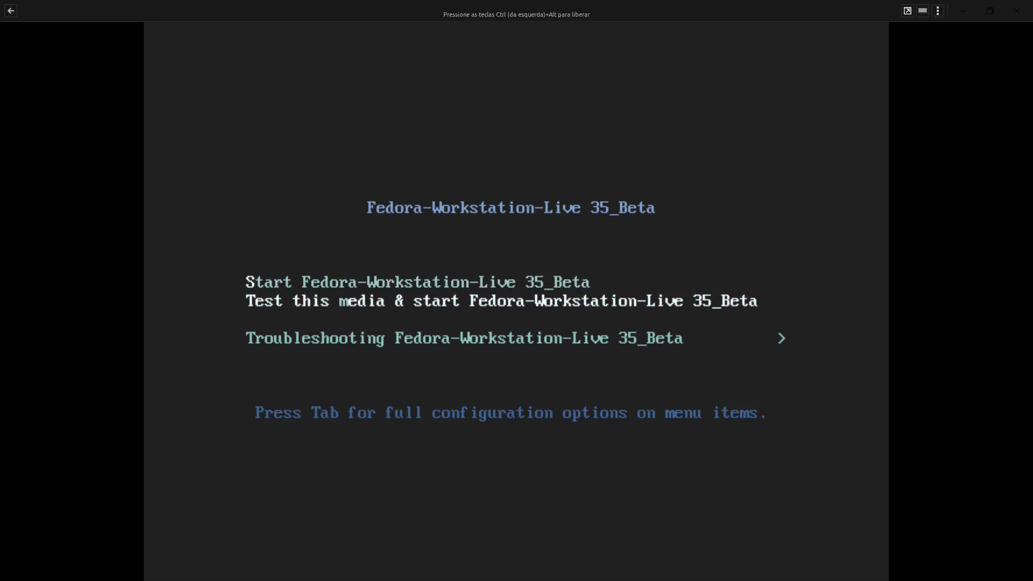
key(Down)
key(Up)
key(Up)
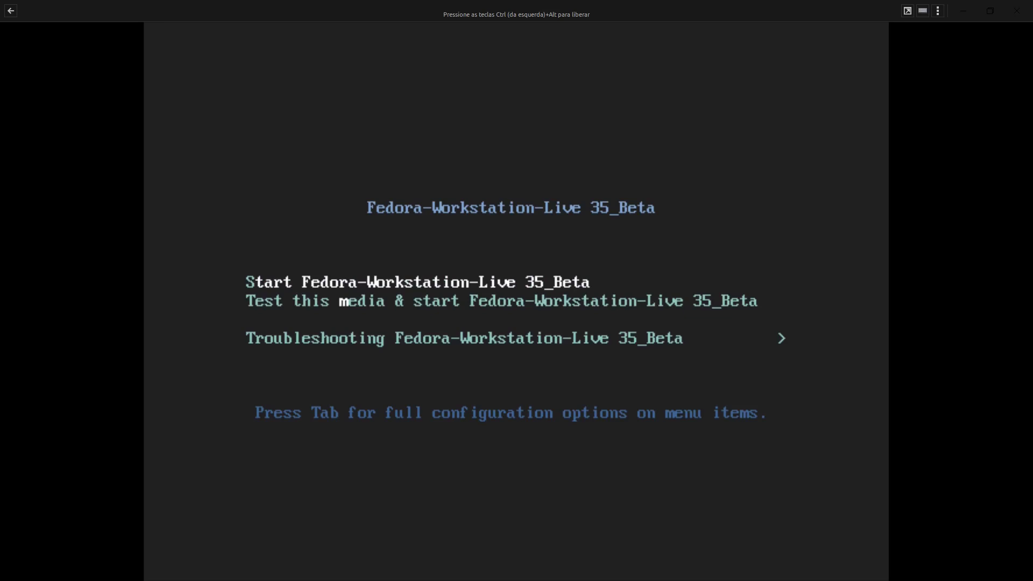
key(Down)
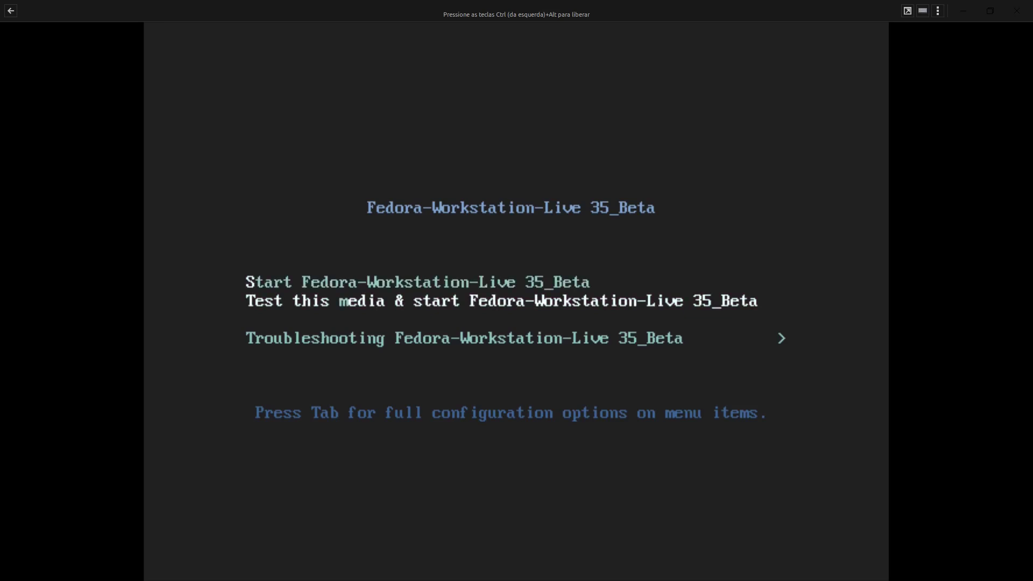
key(Up)
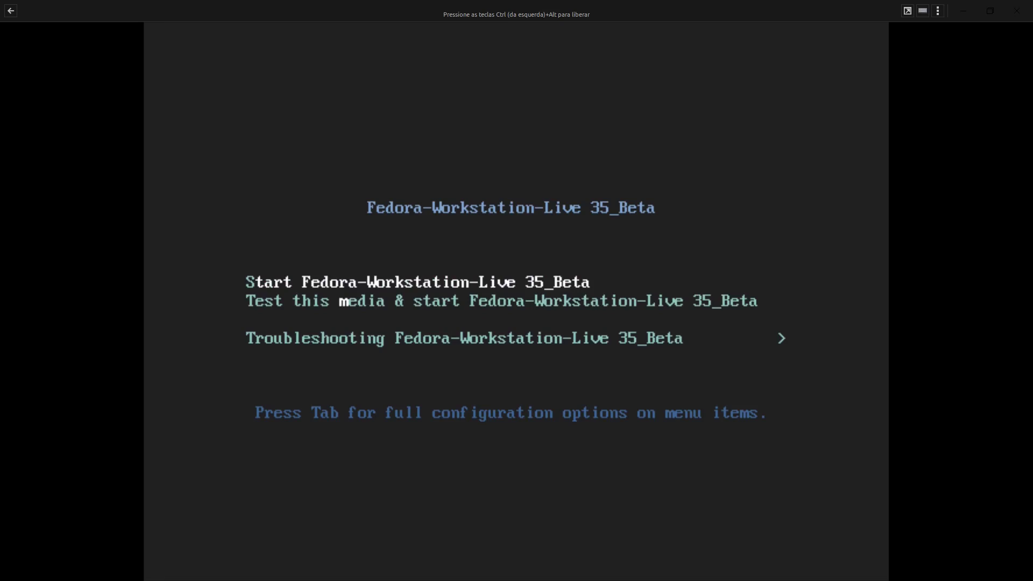
key(Down)
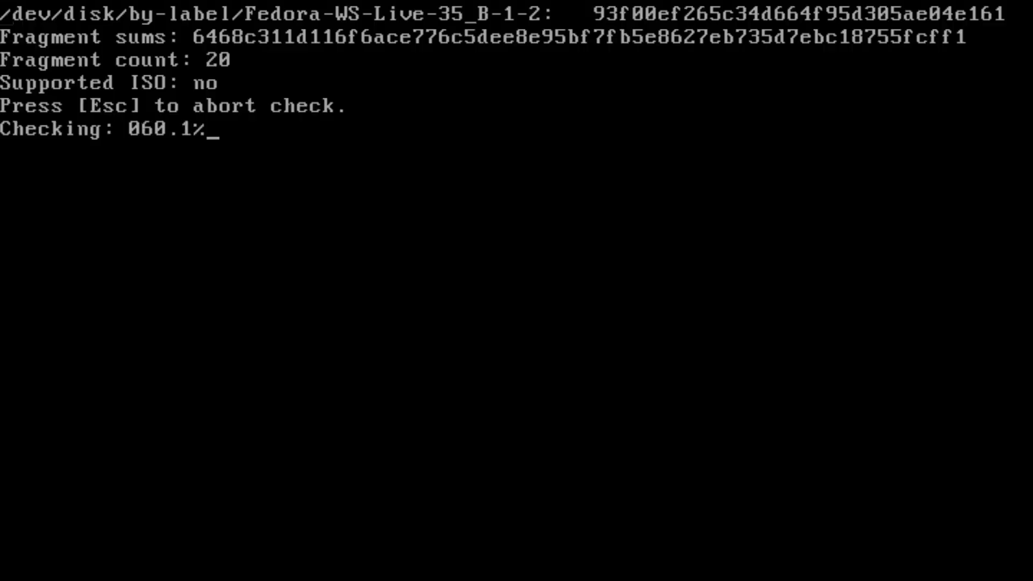
key(Escape)
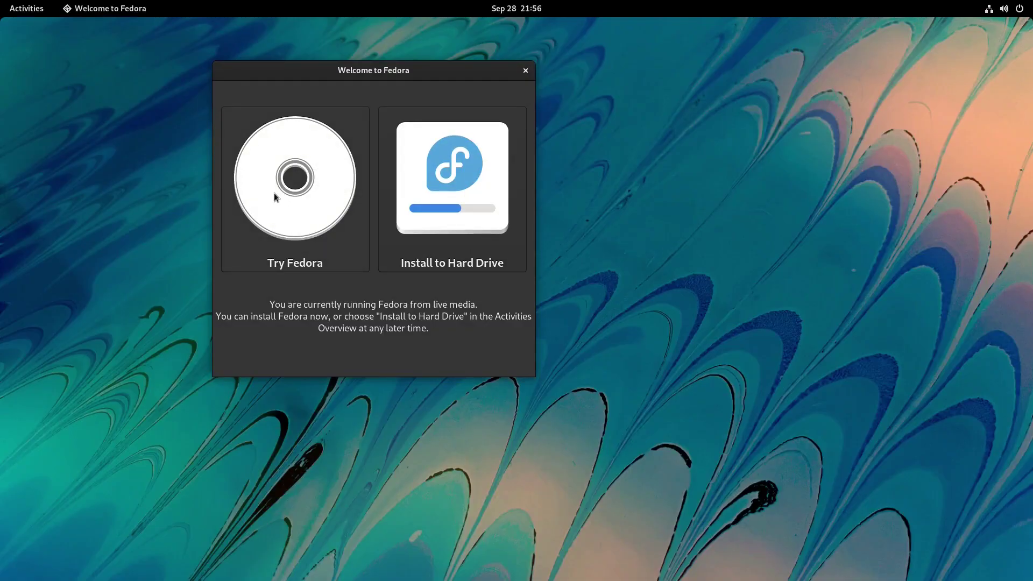
Step: Choose to try Fedora from the live media and close the welcome window
click(274, 194)
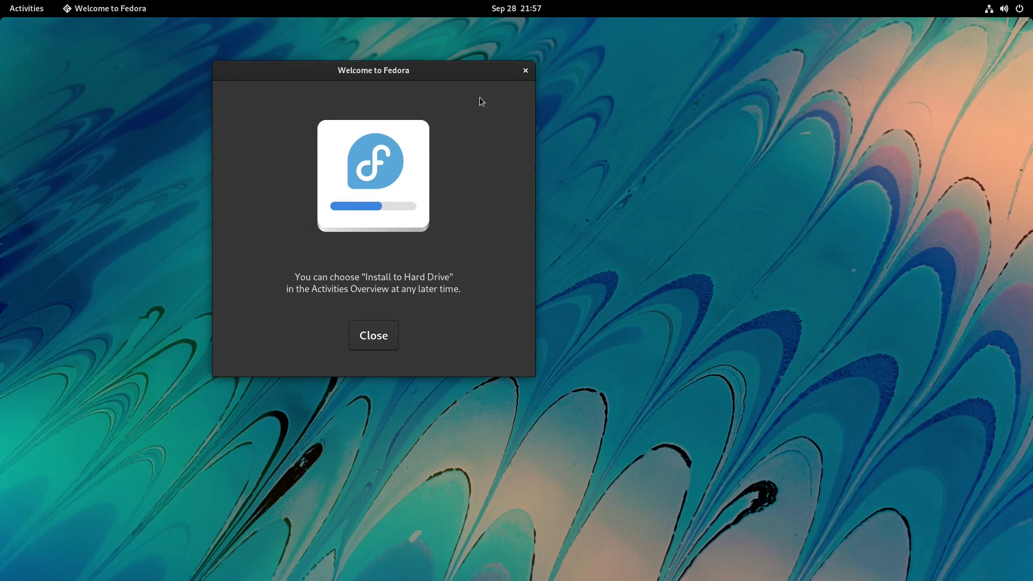
click(524, 71)
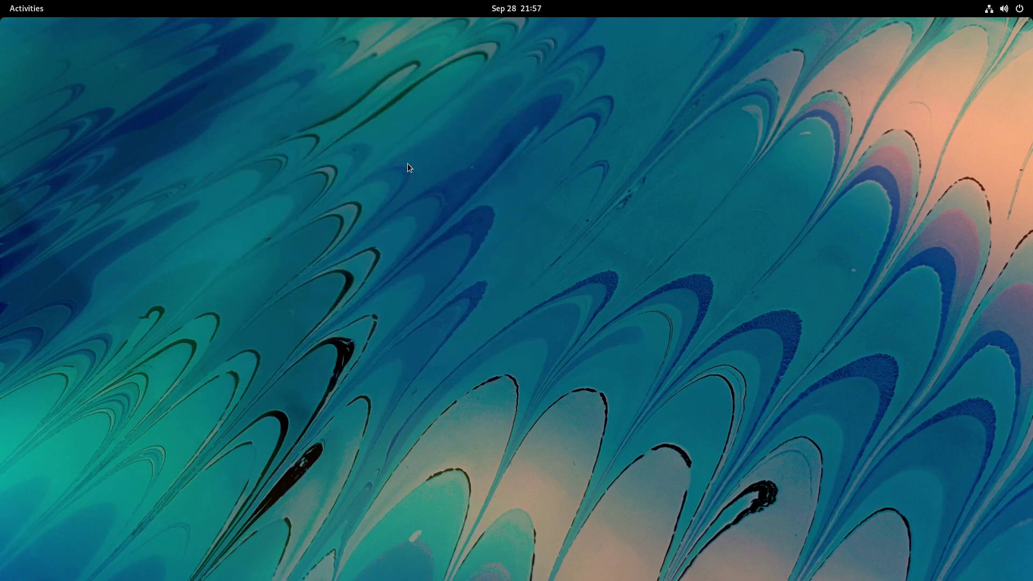
Step: Launch the hard drive installer and continue in Português (Brasil), accepting the pre-release risks
click(20, 14)
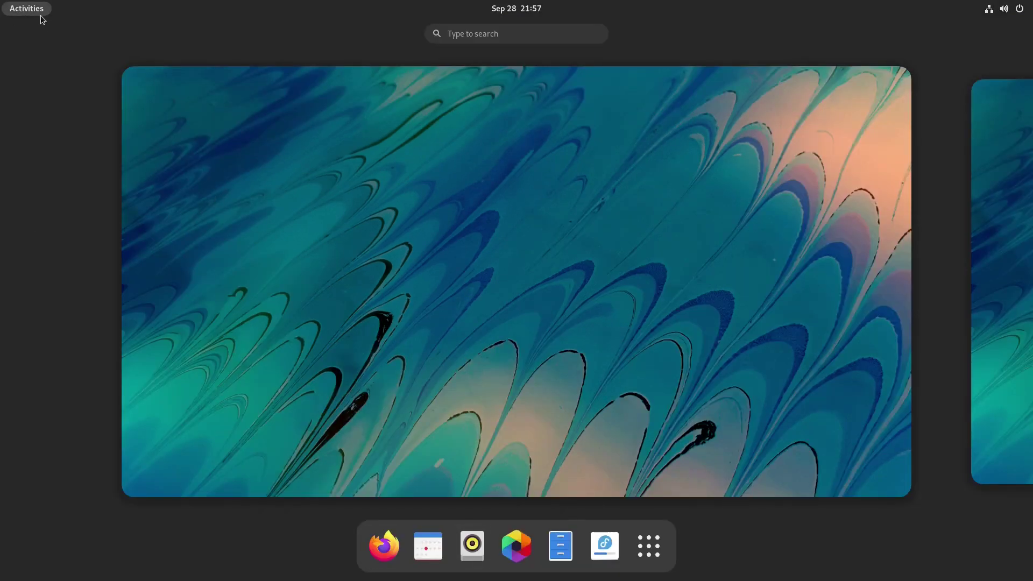
click(598, 547)
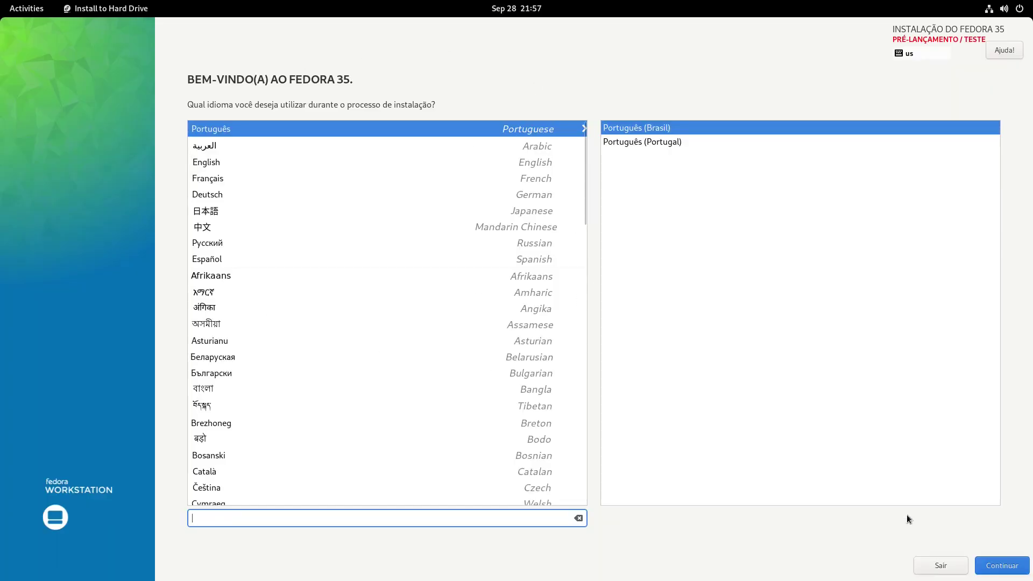
click(1000, 565)
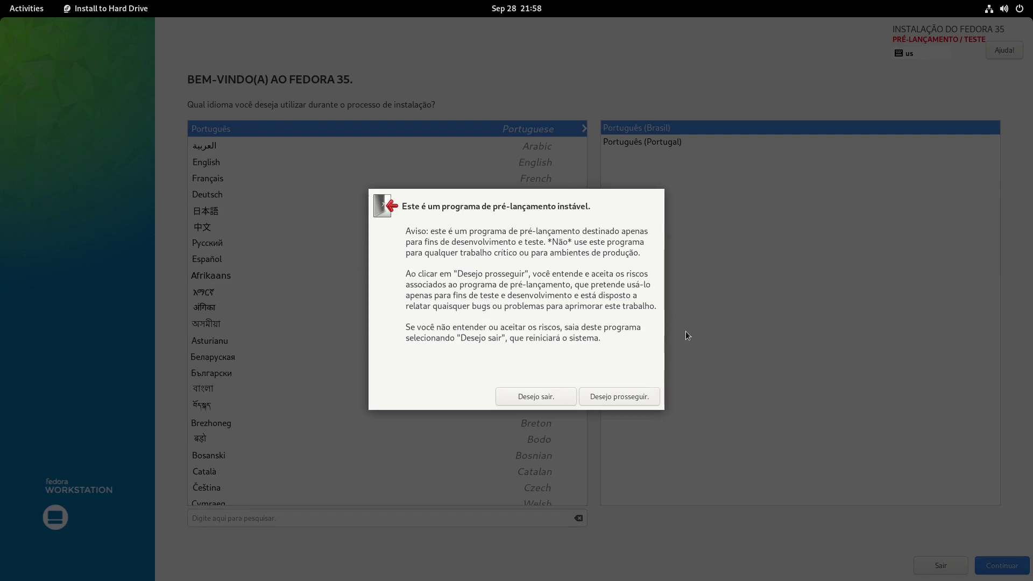
click(621, 398)
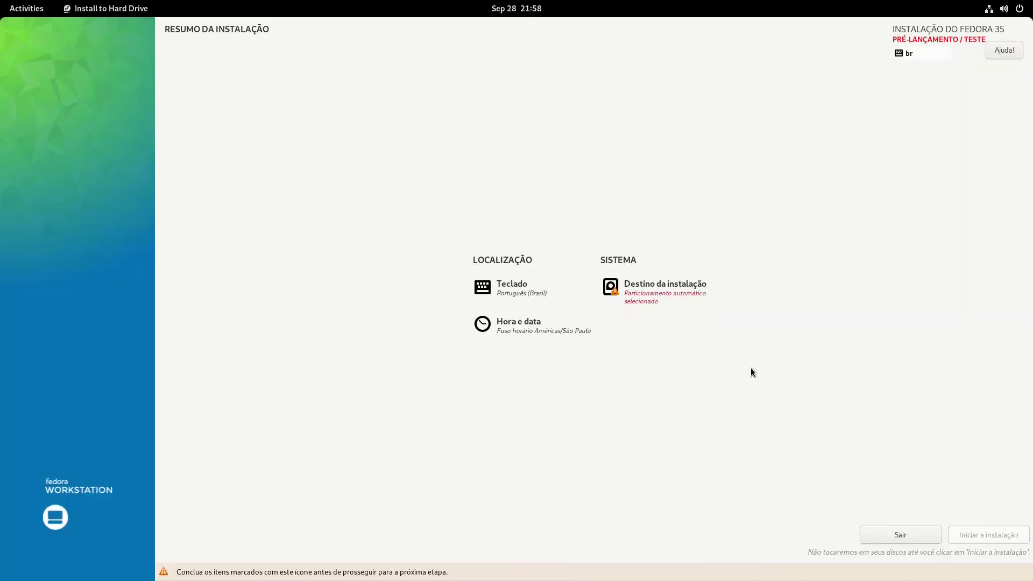
Step: Confirm the 20 GiB vda disk with automatic storage configuration as the installation destination and start the installation
click(659, 290)
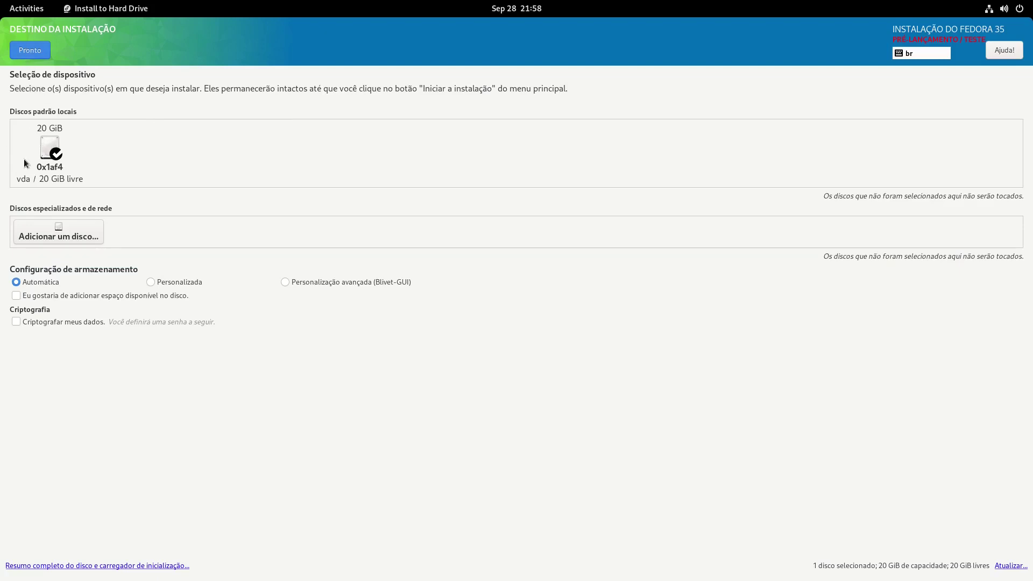
click(34, 49)
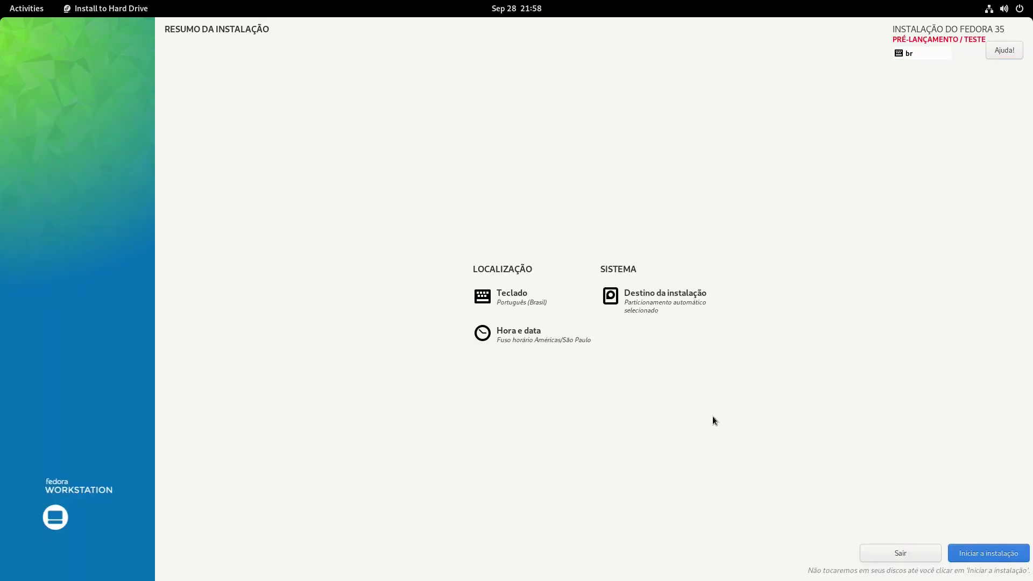
click(975, 554)
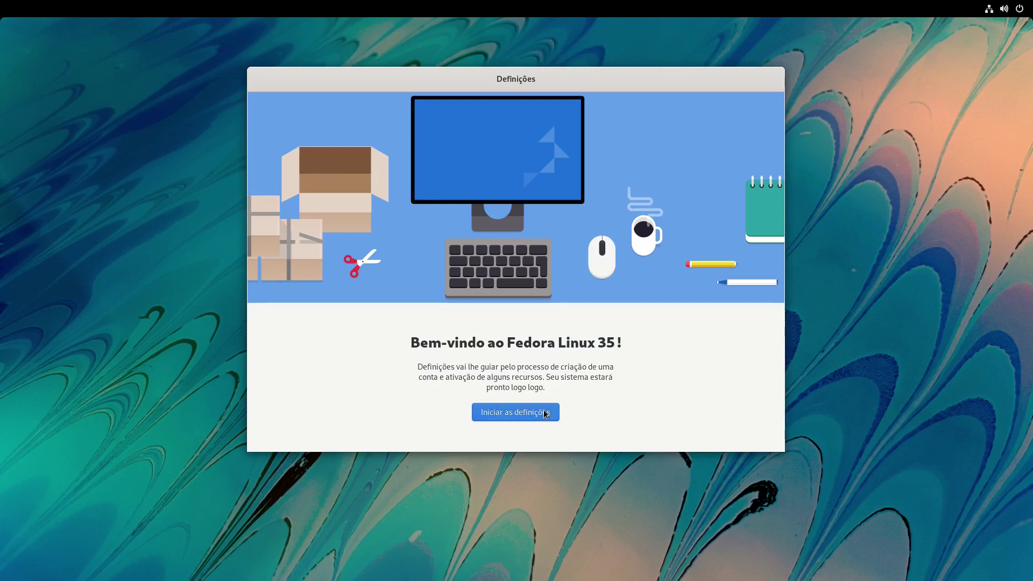
Step: Start the initial setup, keeping the privacy options and third-party repositories enabled, and skip connecting online accounts
click(520, 411)
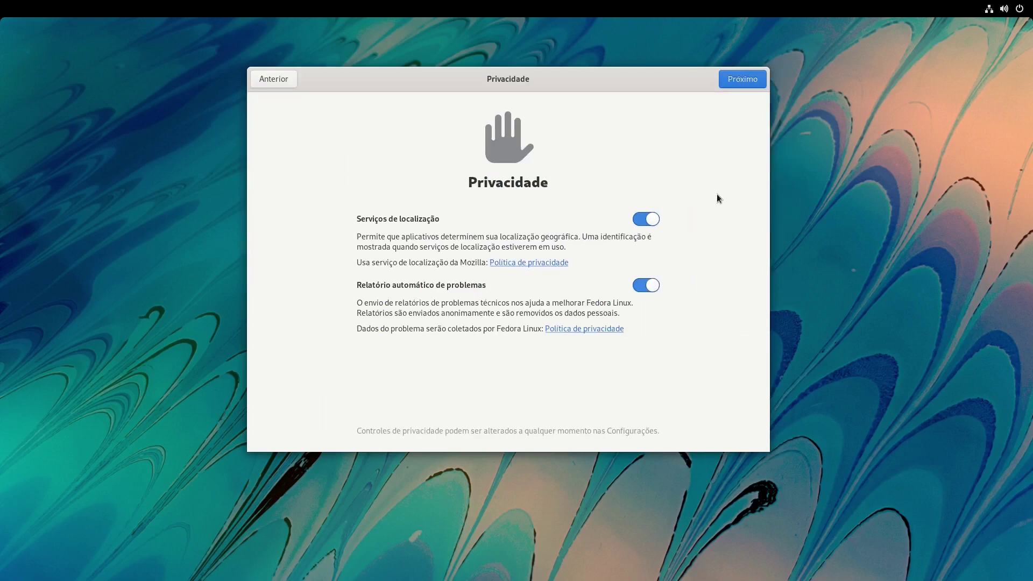
click(731, 87)
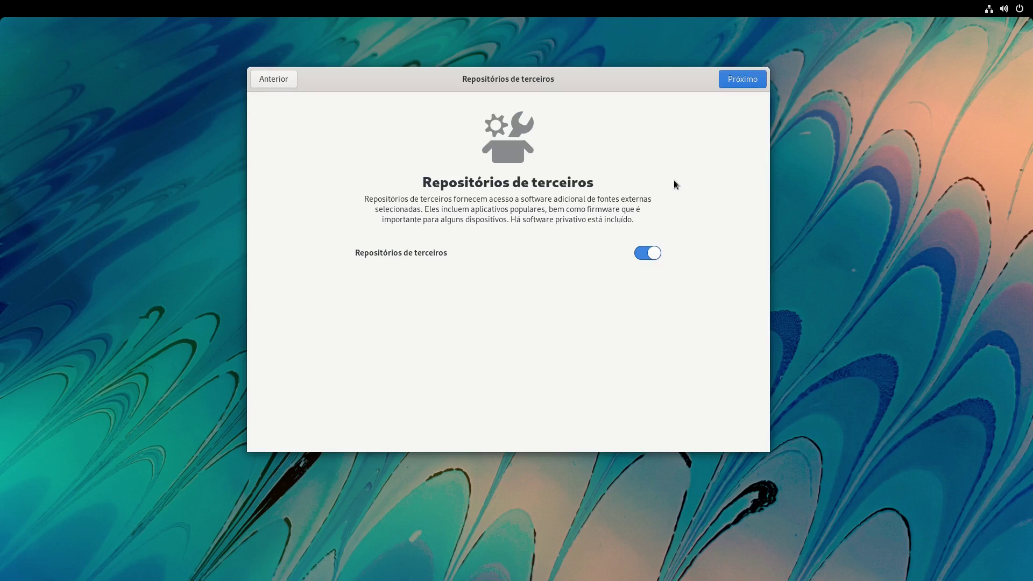
click(740, 81)
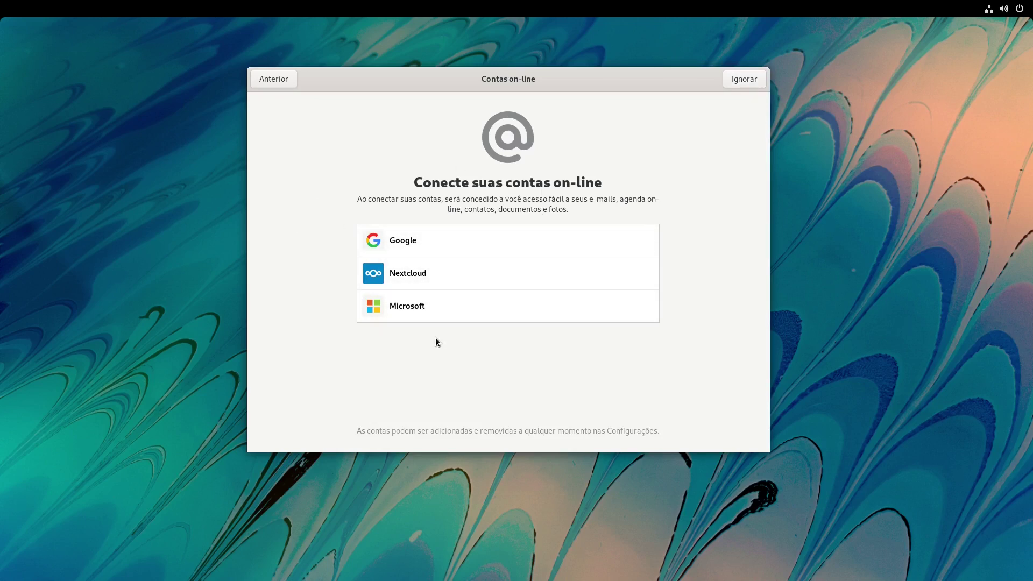
click(730, 79)
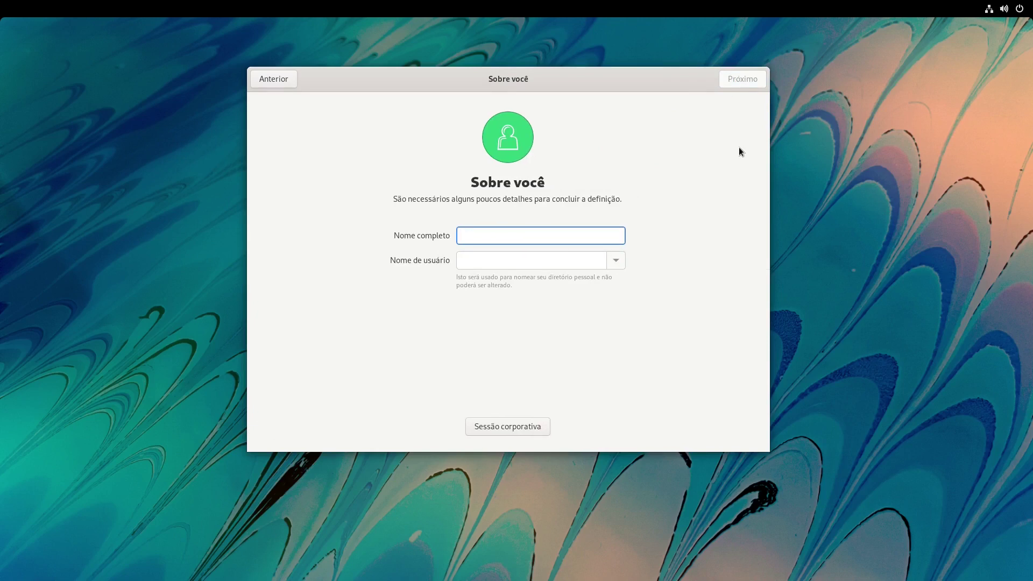
Step: Enter the new account's full name, set and confirm its password, and finish the setup to start using Fedora Linux
text(tico)
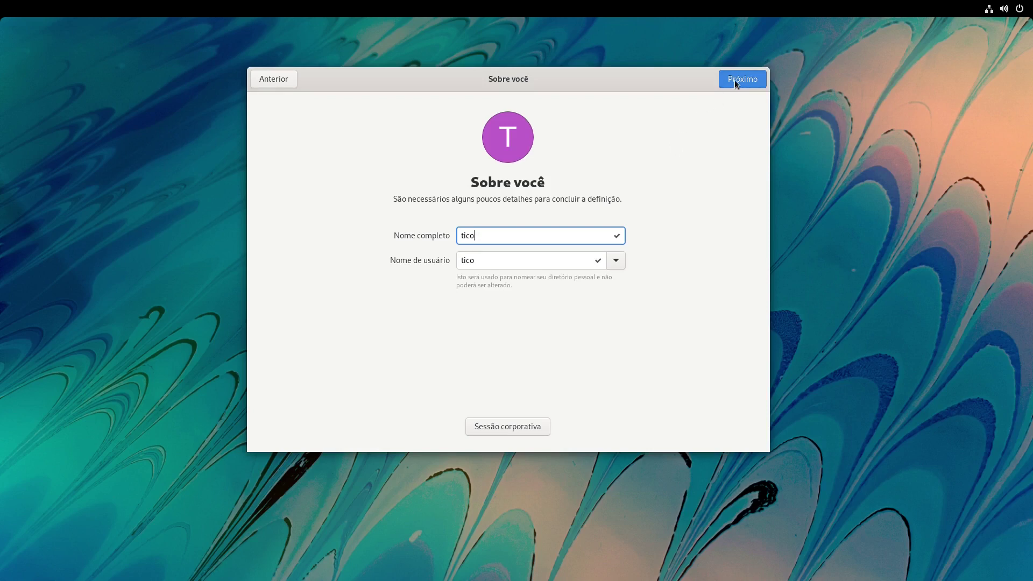
click(735, 83)
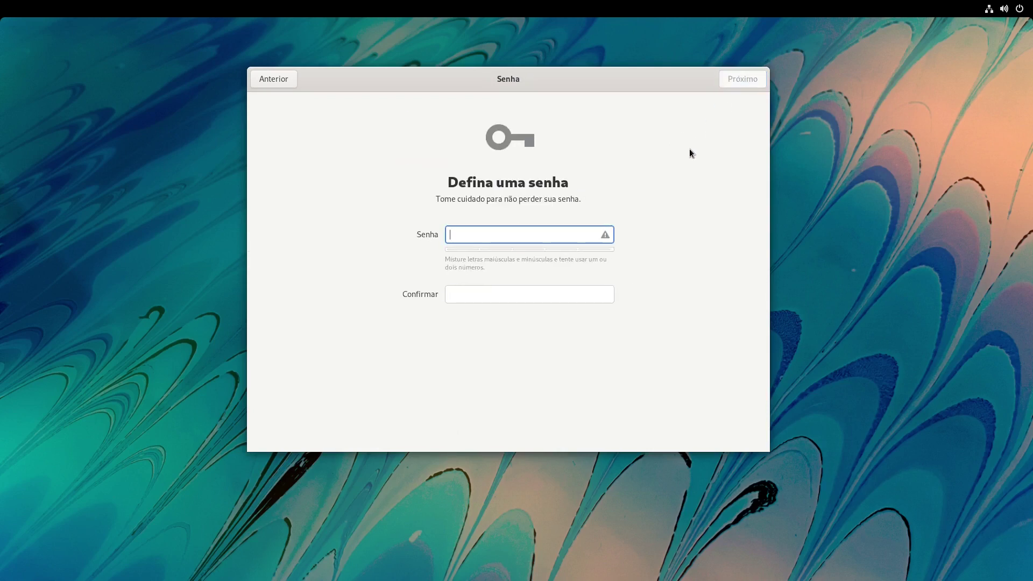
text(a)
key(Tab)
text(a)
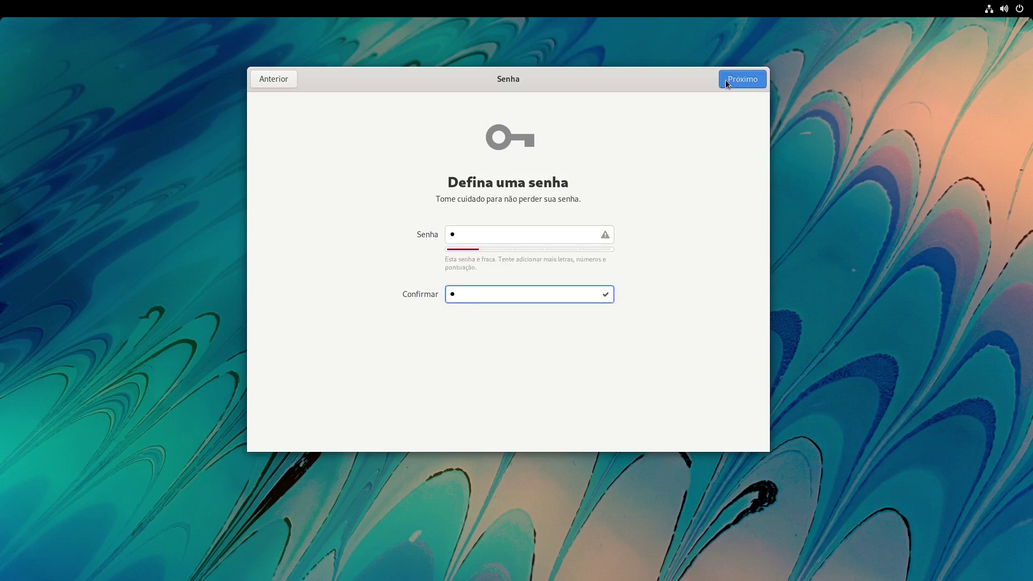
click(726, 83)
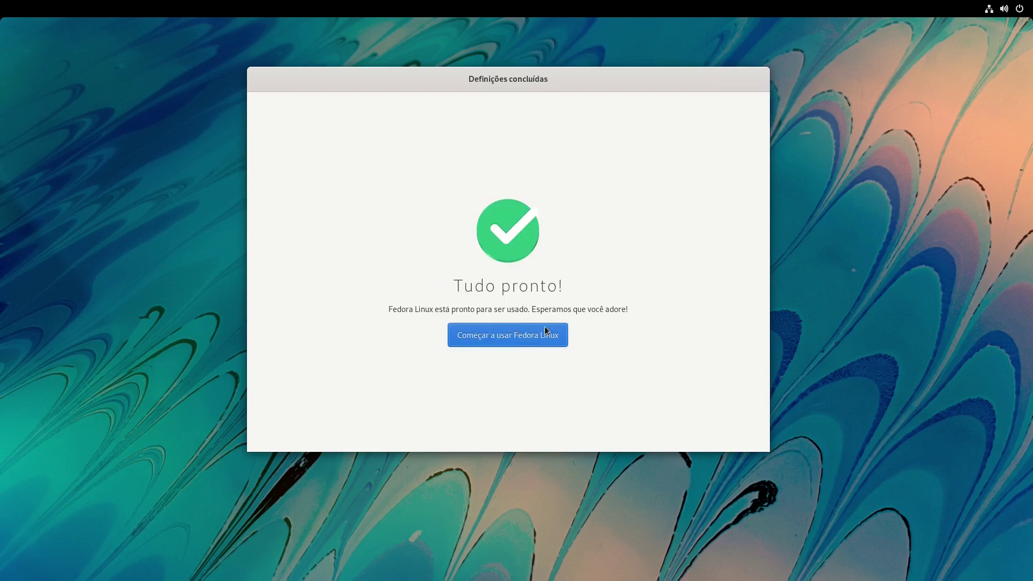
click(533, 341)
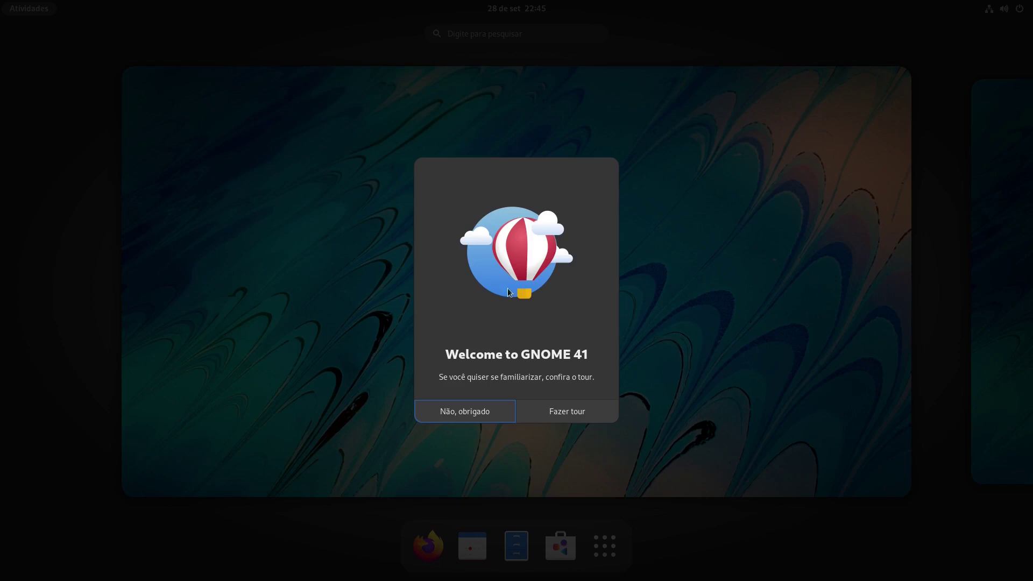
Step: Take the GNOME 41 welcome tour through all its pages and close it at the end
click(566, 414)
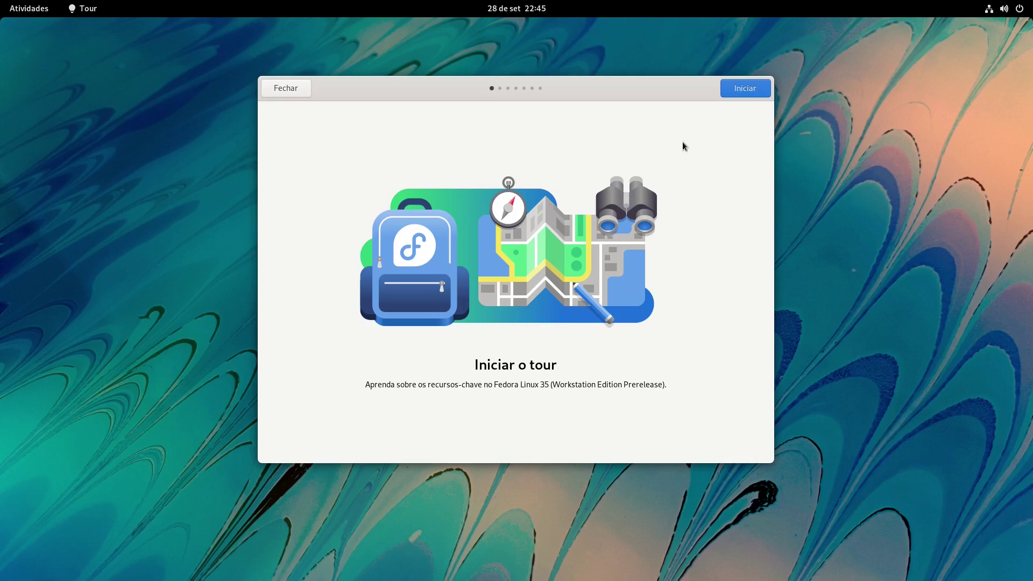
click(743, 90)
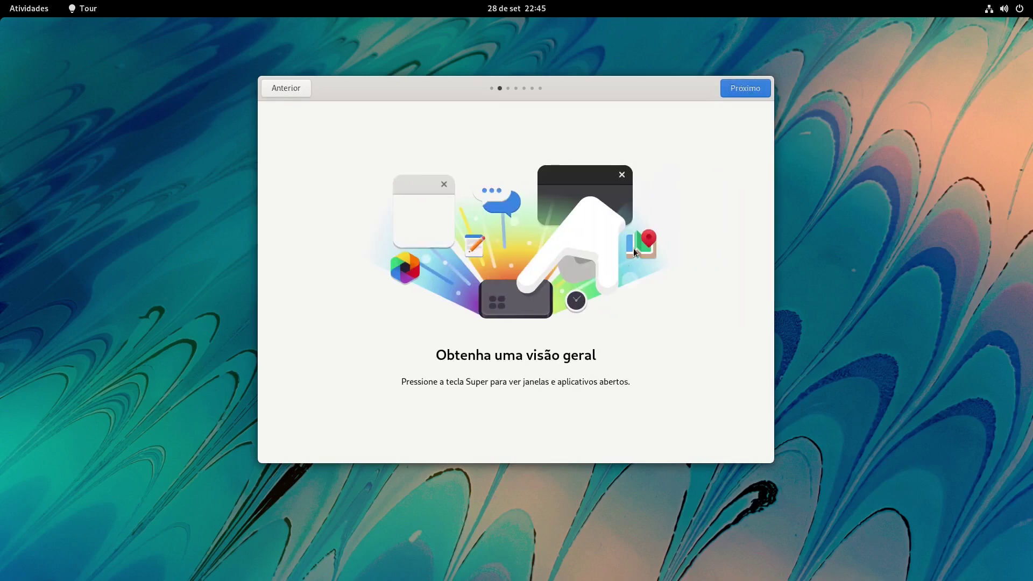
click(733, 95)
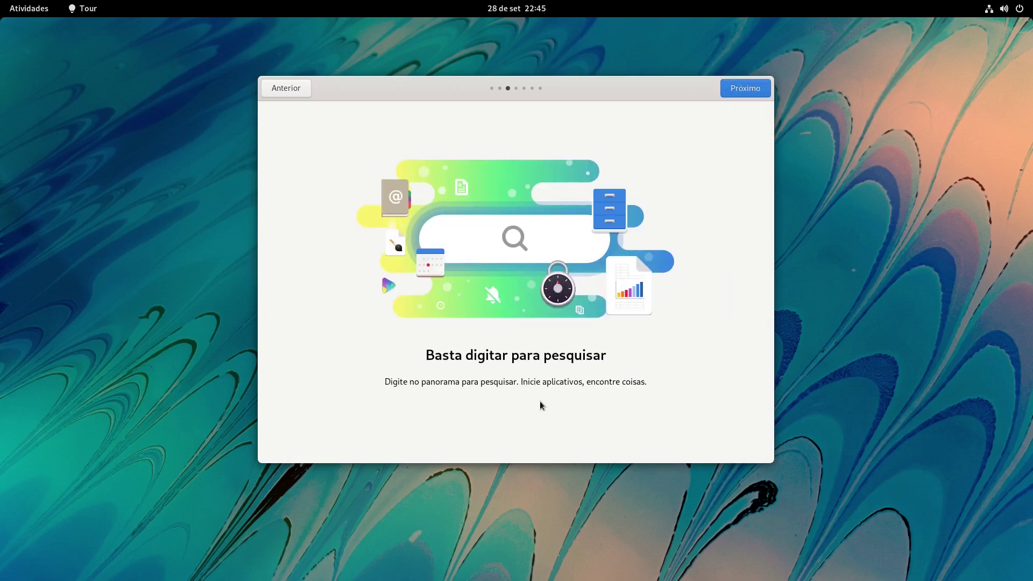
click(735, 87)
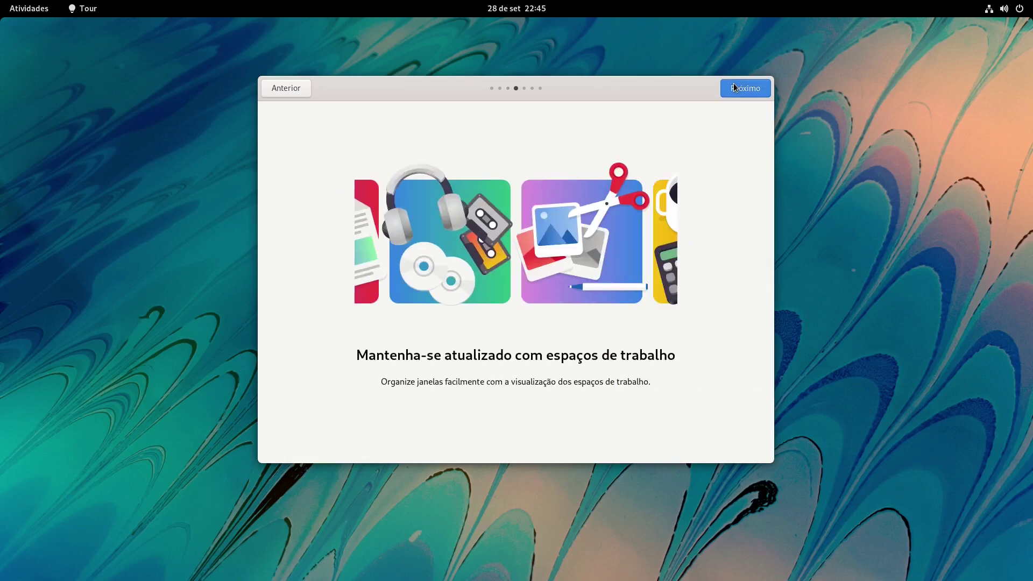
click(733, 93)
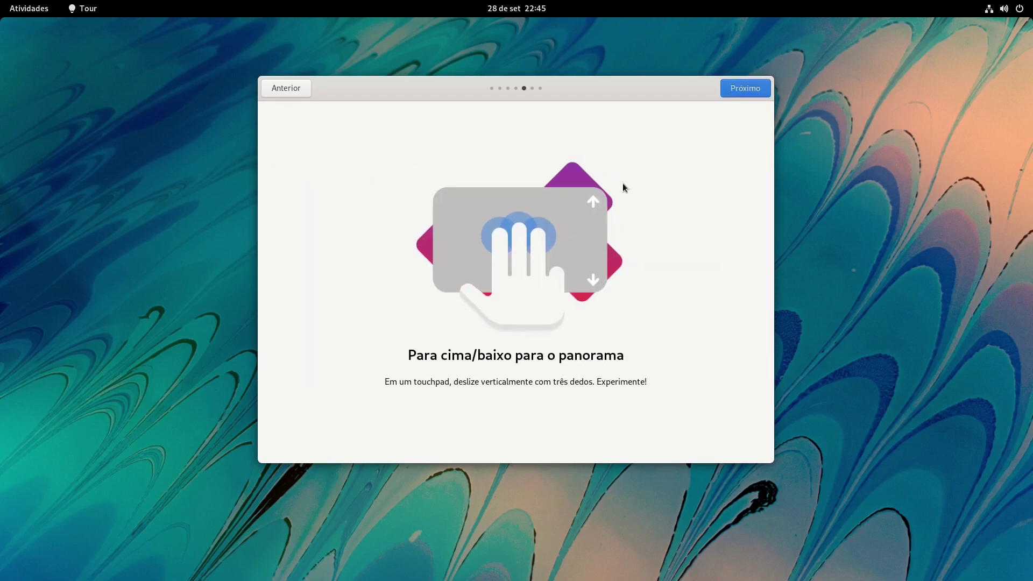
click(741, 87)
click(741, 87)
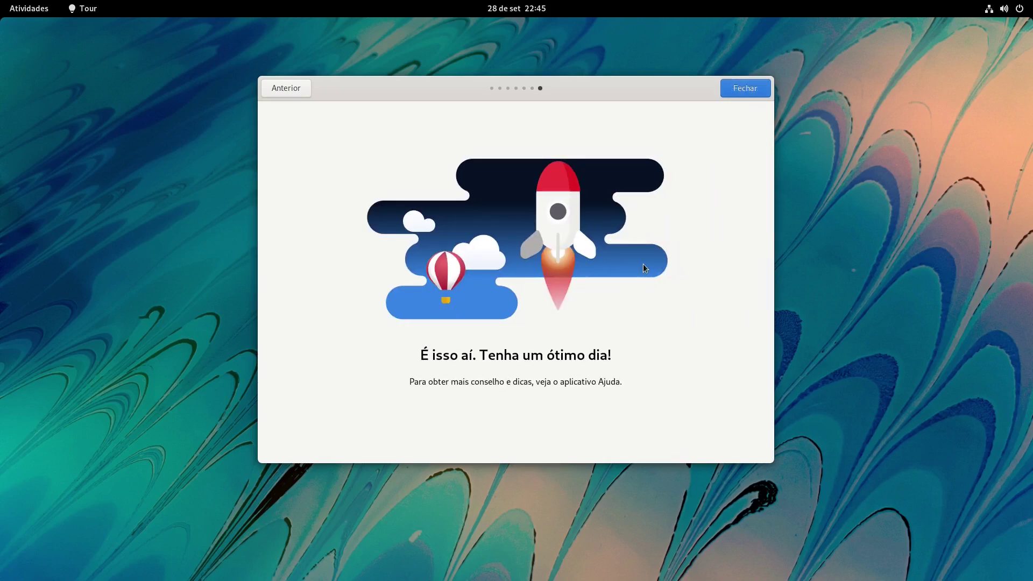
click(732, 91)
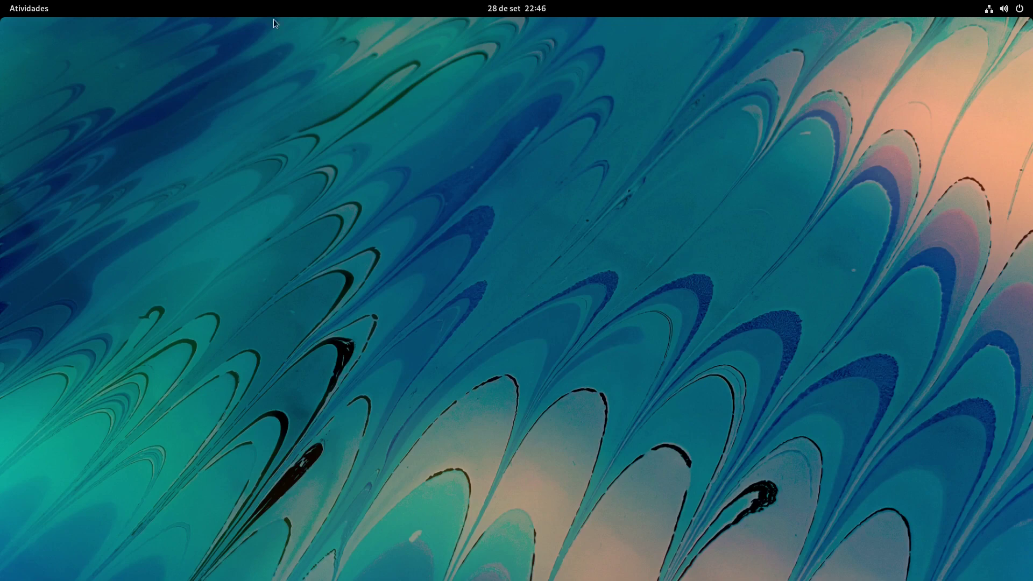
Step: Open Terminal and install neofetch with "sudo dnf install neofetch", authenticating with the account password
click(36, 12)
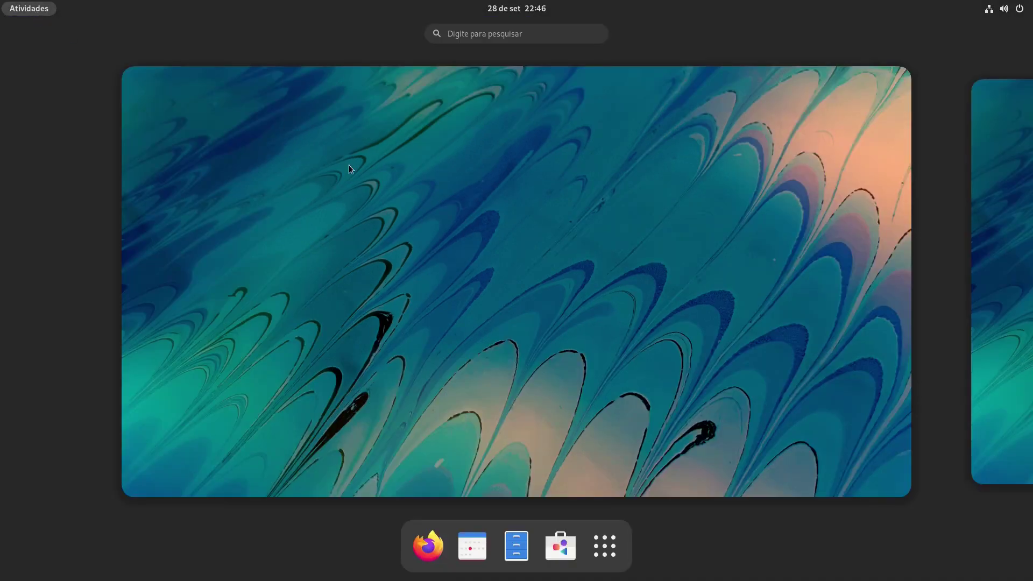
click(596, 548)
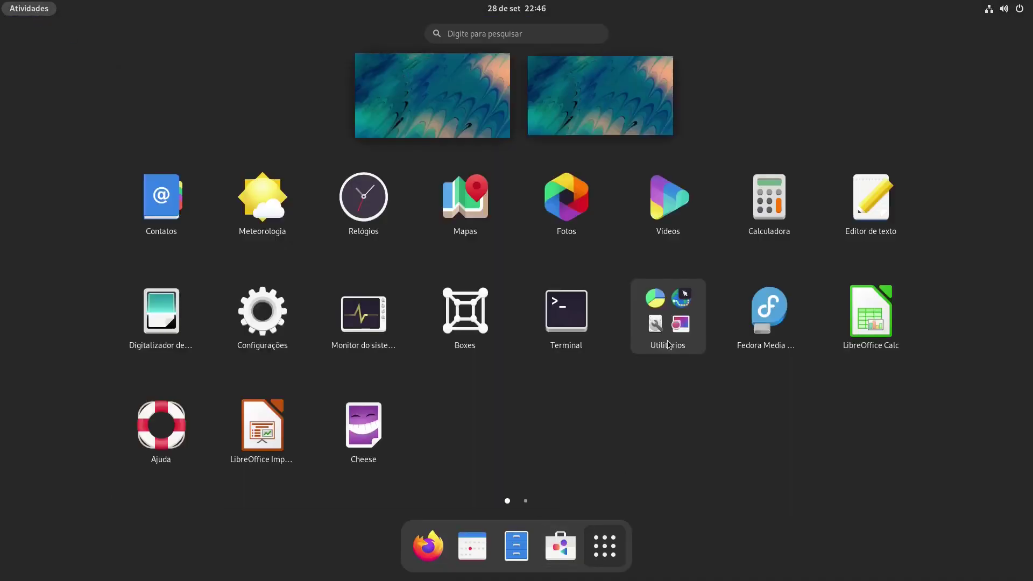
click(599, 295)
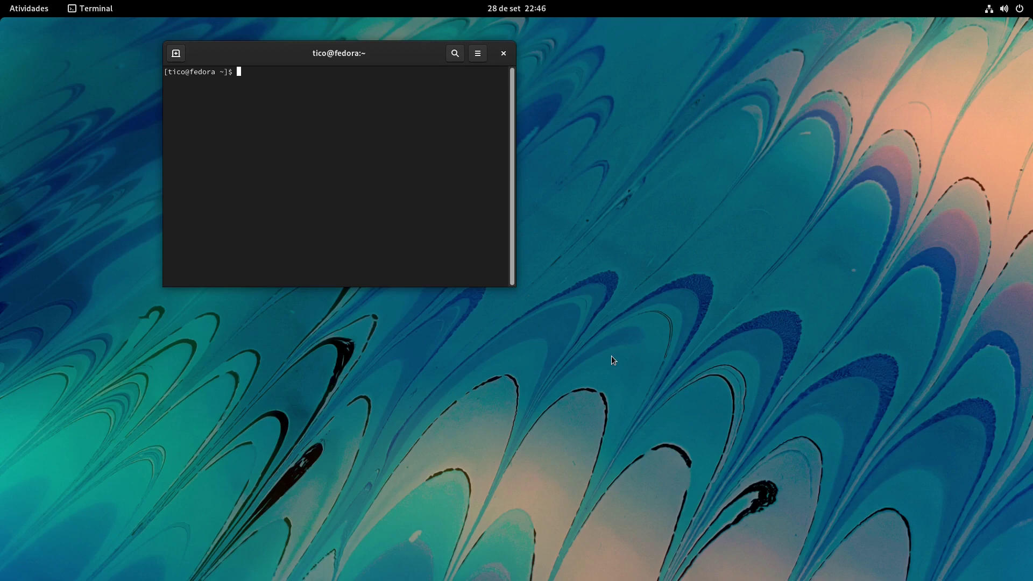
text(sud)
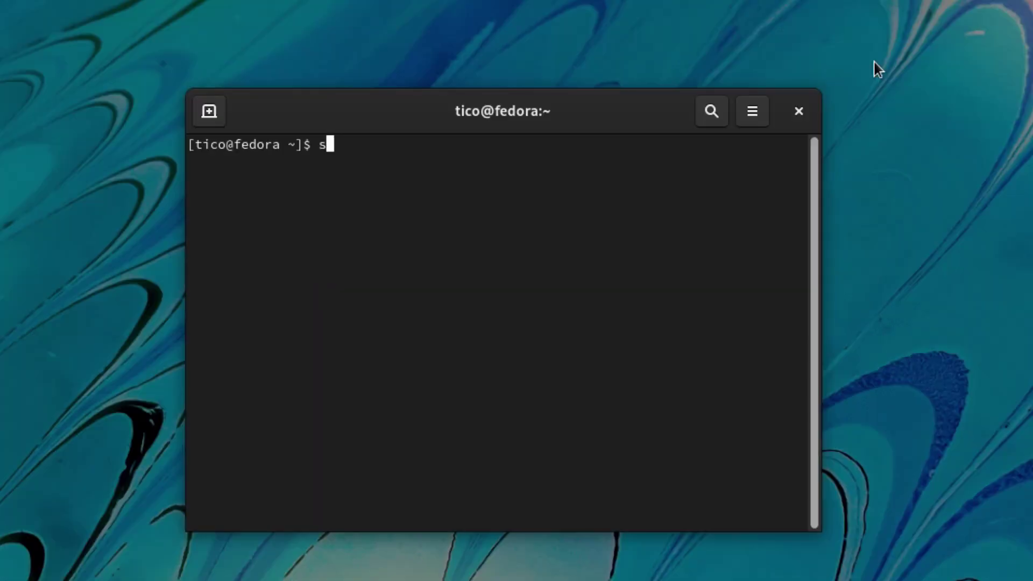
text(o dn)
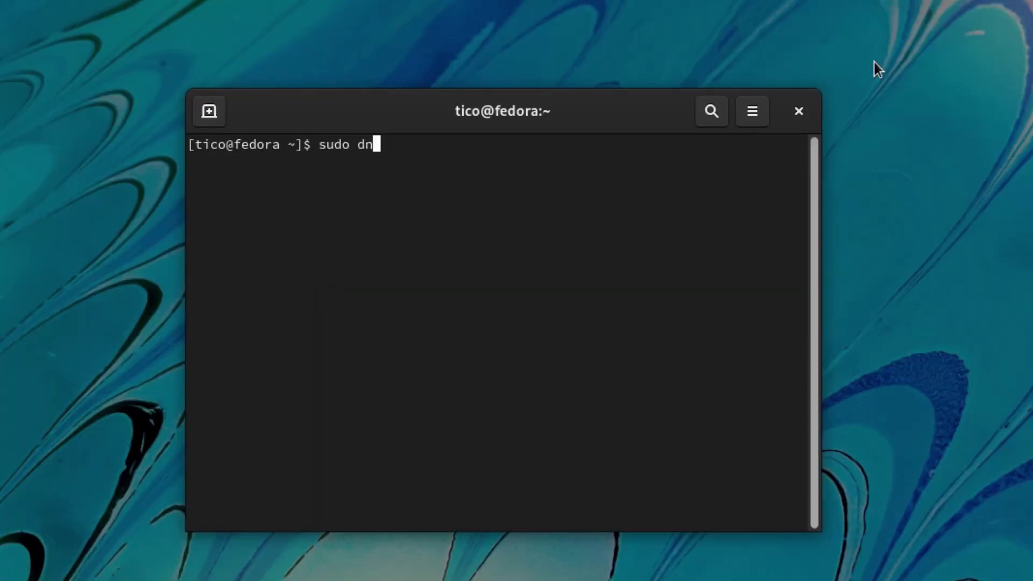
text(f install neo)
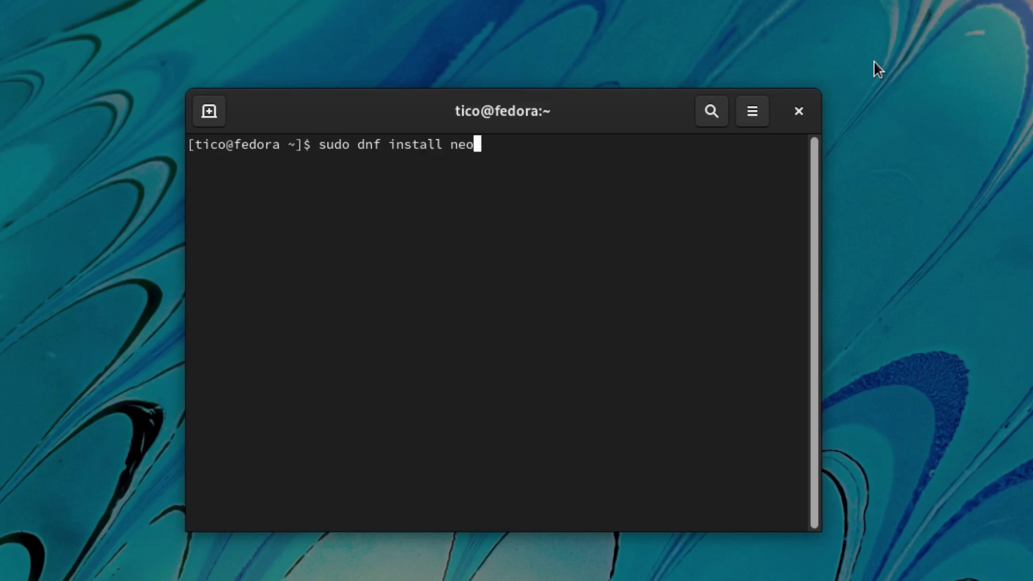
text(fetch)
key(Return)
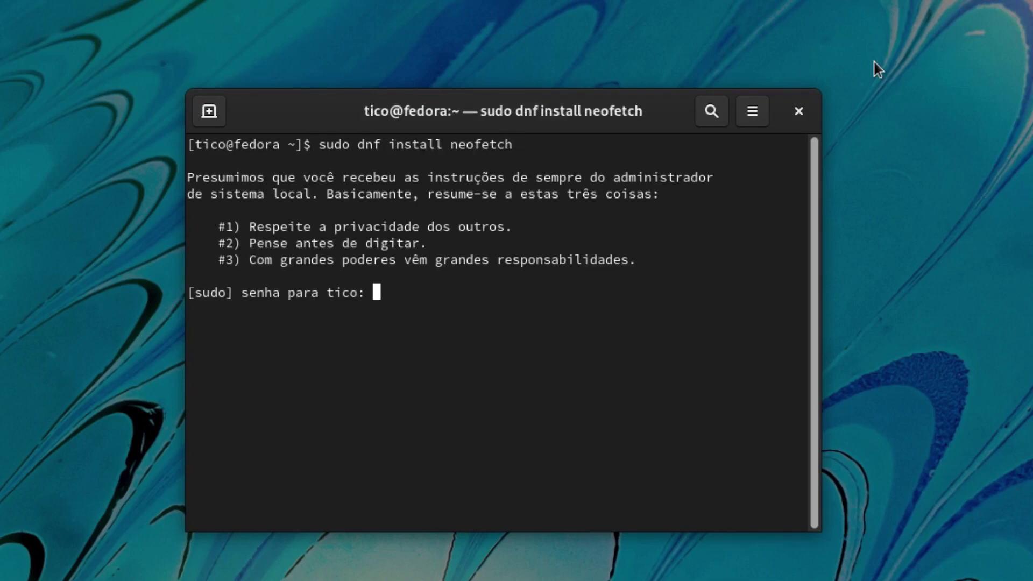
key(Return)
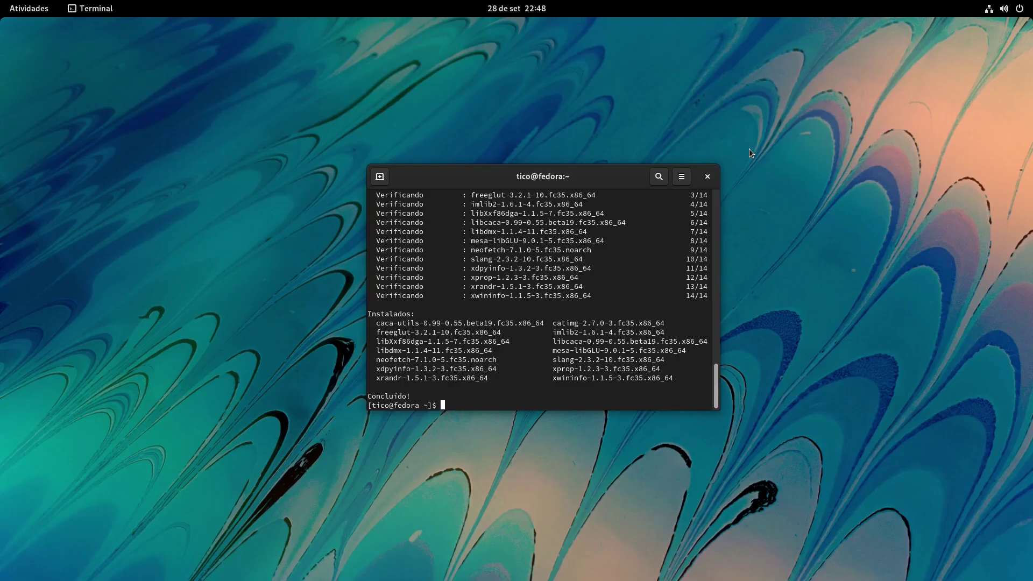
Step: Run neofetch and examine the kernel and desktop environment versions in its output
text(neofetch)
key(Return)
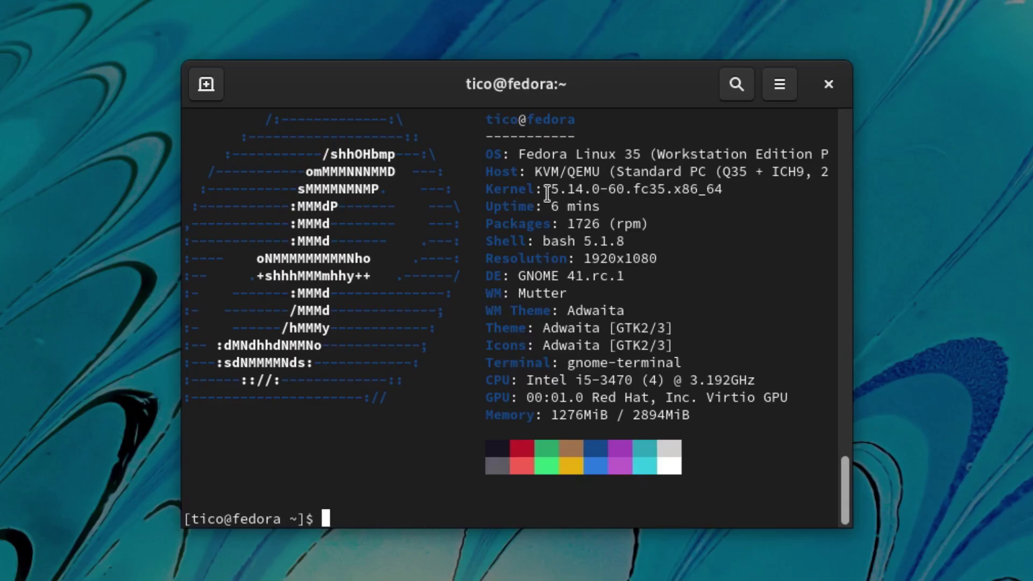
drag(547, 191, 631, 189)
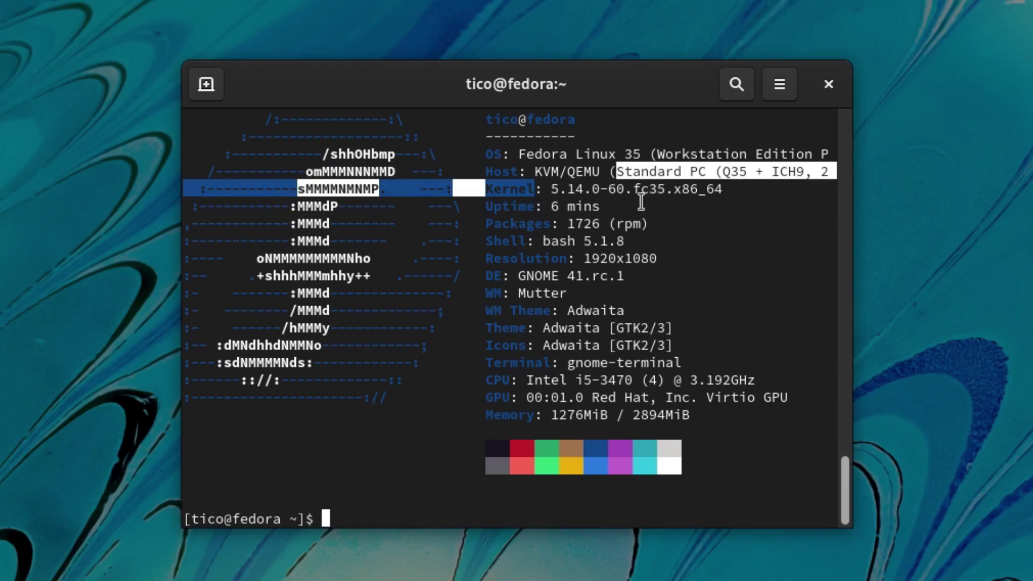
click(596, 205)
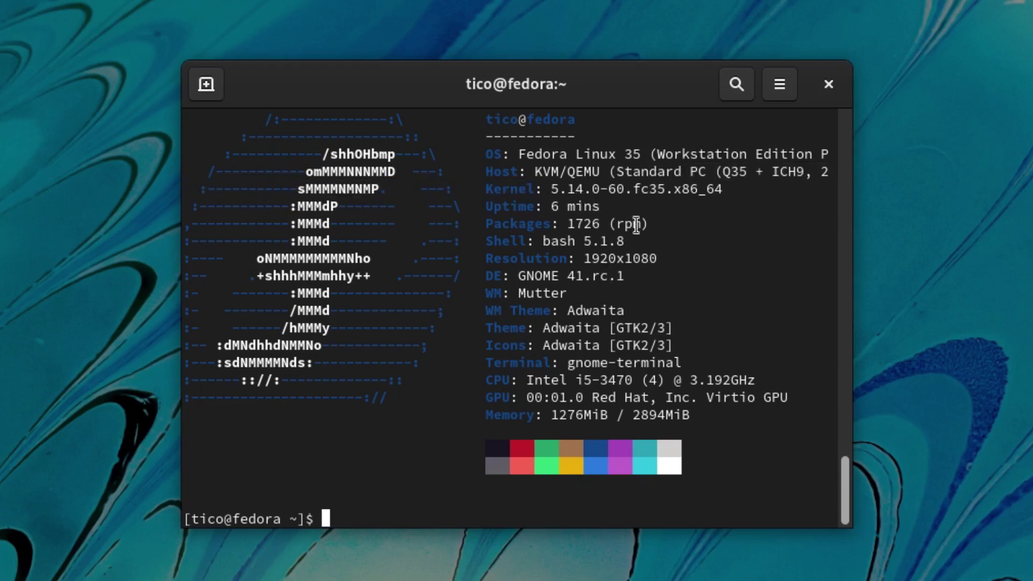
drag(503, 278, 578, 267)
click(526, 283)
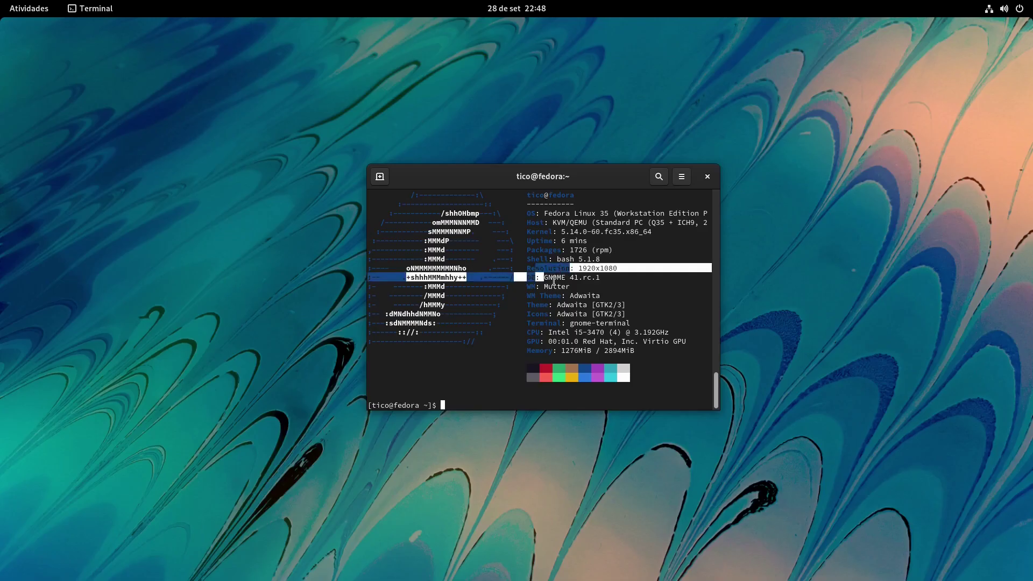
click(656, 278)
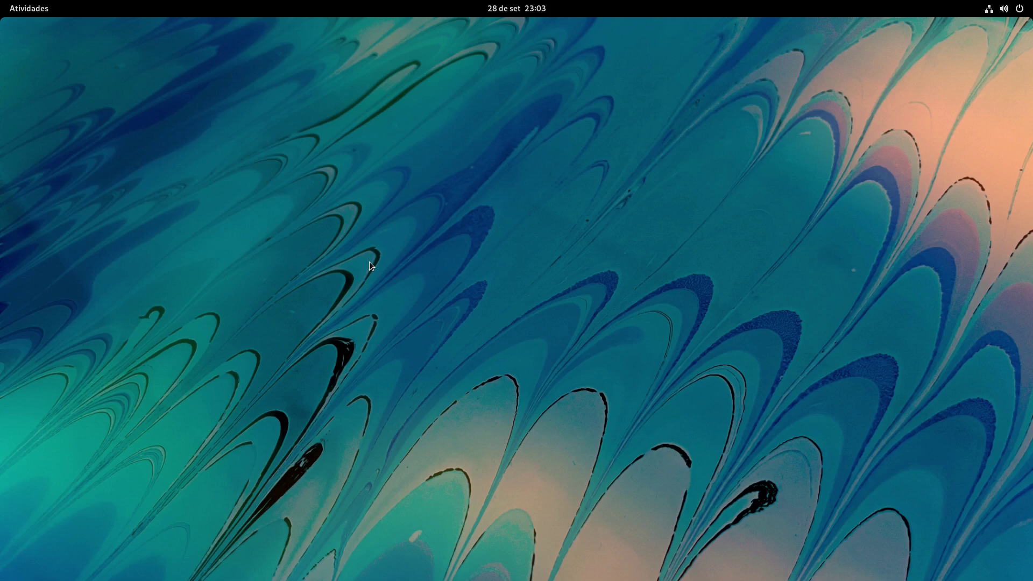
Step: Launch LibreOffice Writer, choosing to wait for it to respond, and quit it after viewing the blank document
click(32, 12)
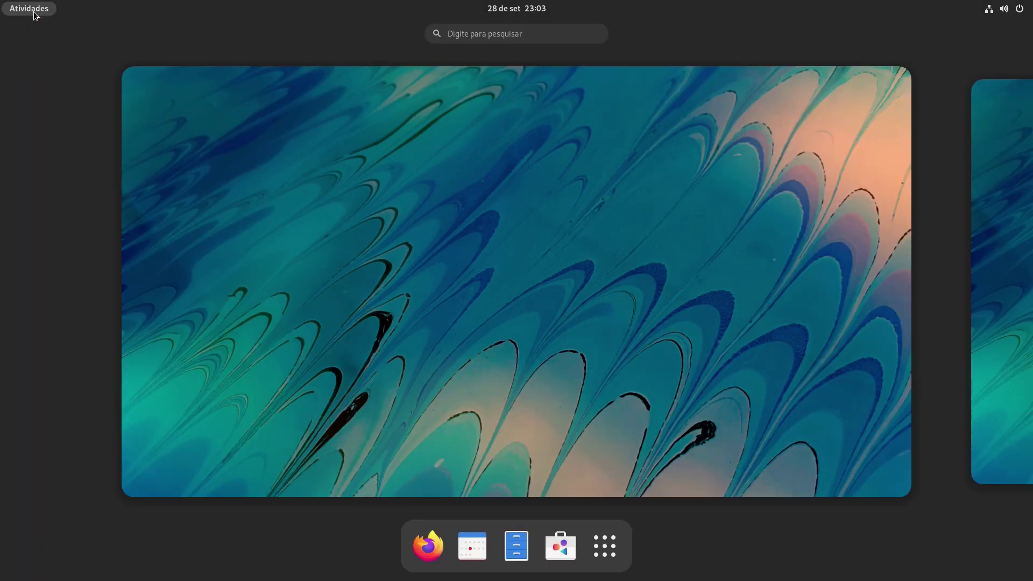
click(603, 550)
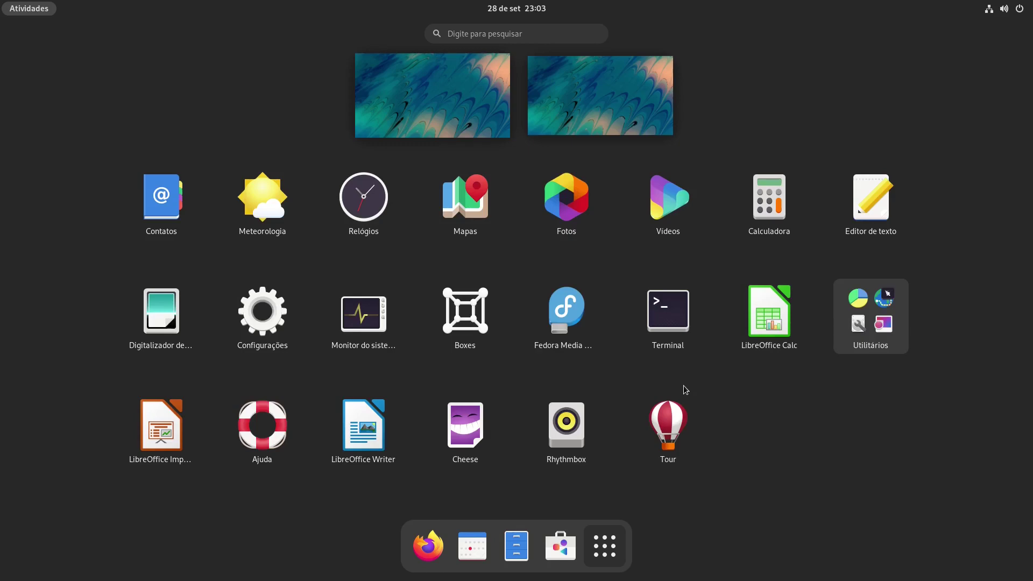
click(379, 420)
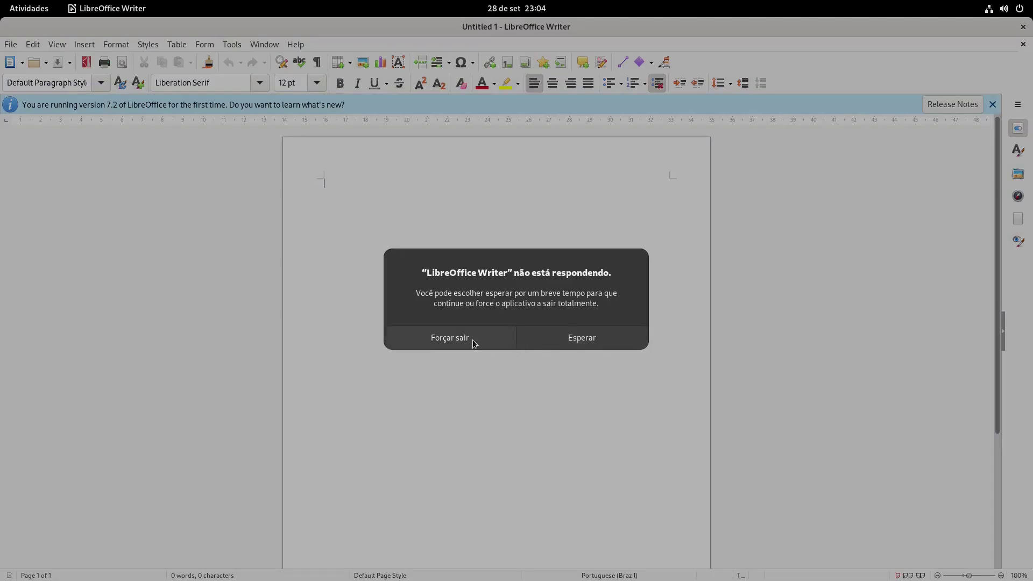
click(557, 343)
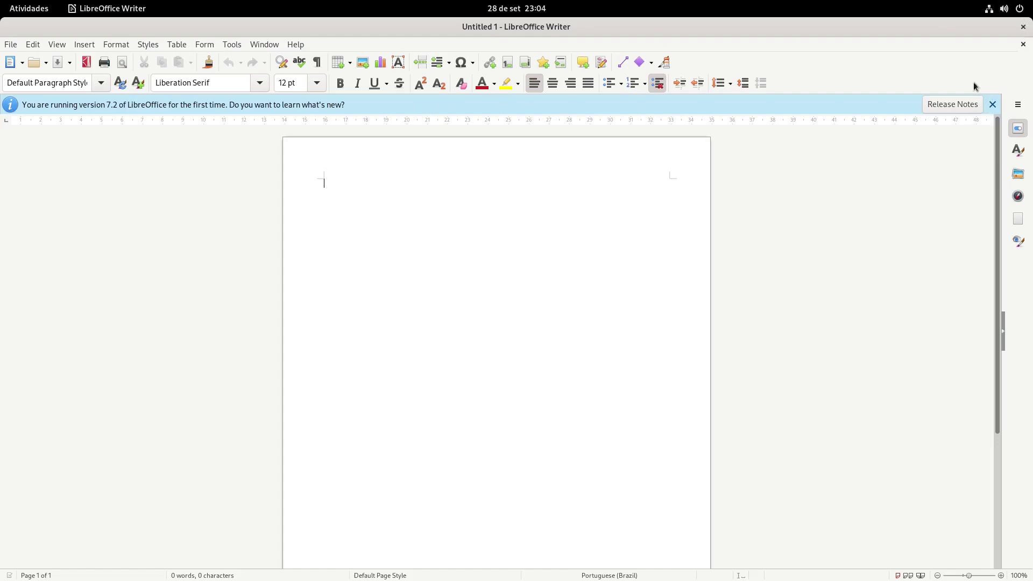
key(ctrl+q)
Step: Open the Programas software store and dismiss its welcome message
click(24, 11)
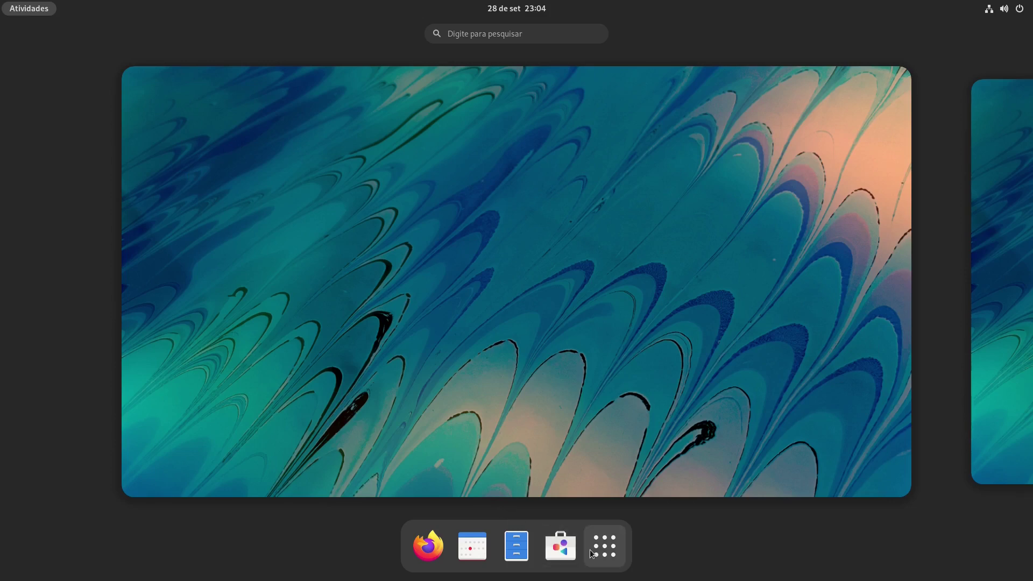
click(560, 546)
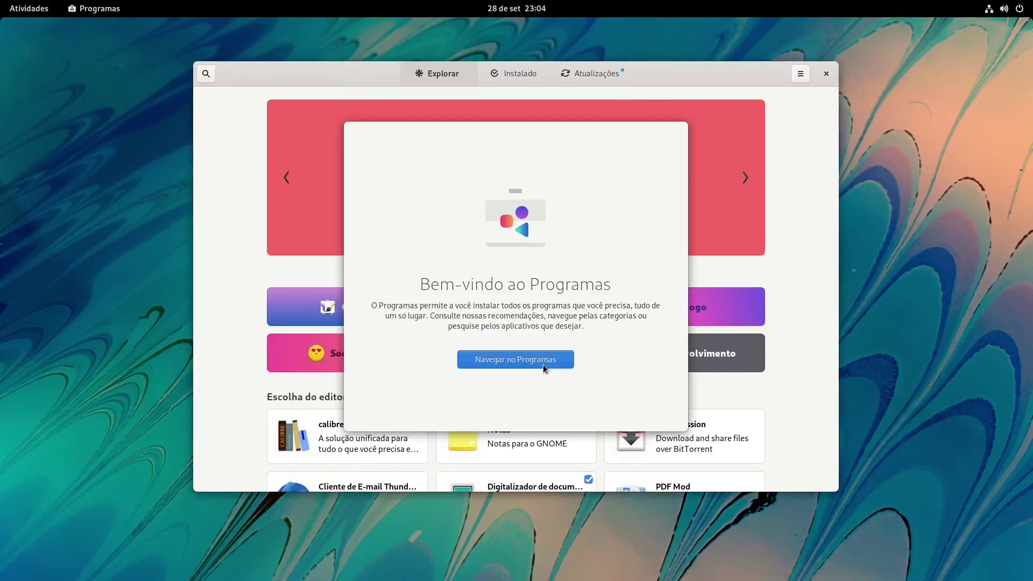
click(509, 359)
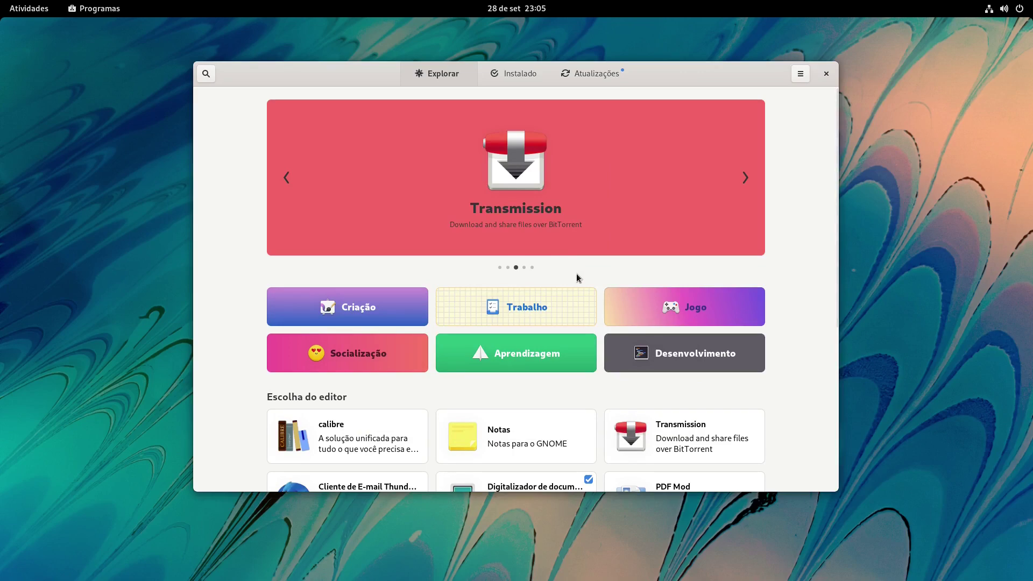
Step: Maximize the software store window and browse the categories and editor's picks on the Explorar page
scroll(576, 280, down, 5)
scroll(576, 288, up, 5)
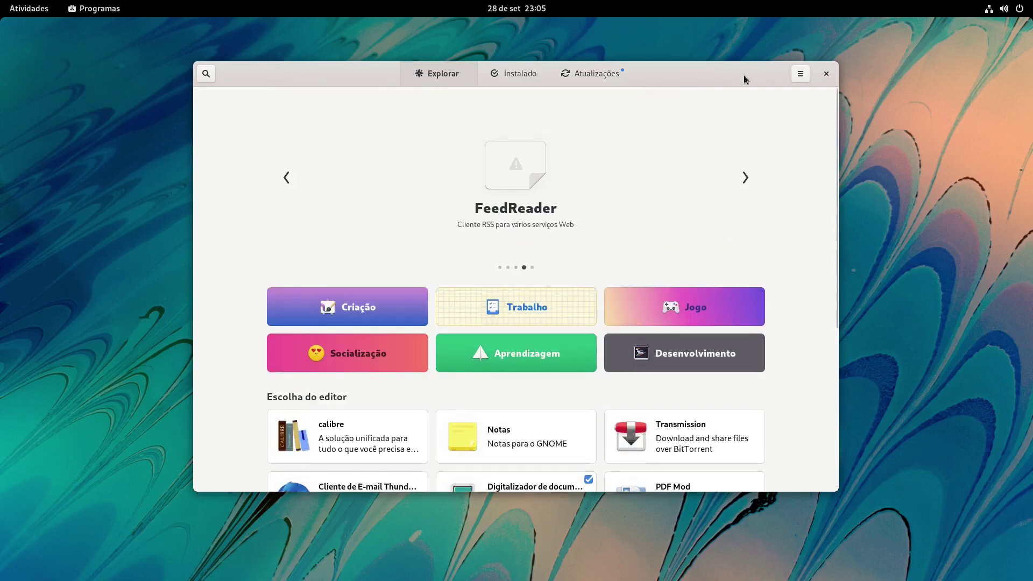
double_click(744, 75)
scroll(688, 265, down, 3)
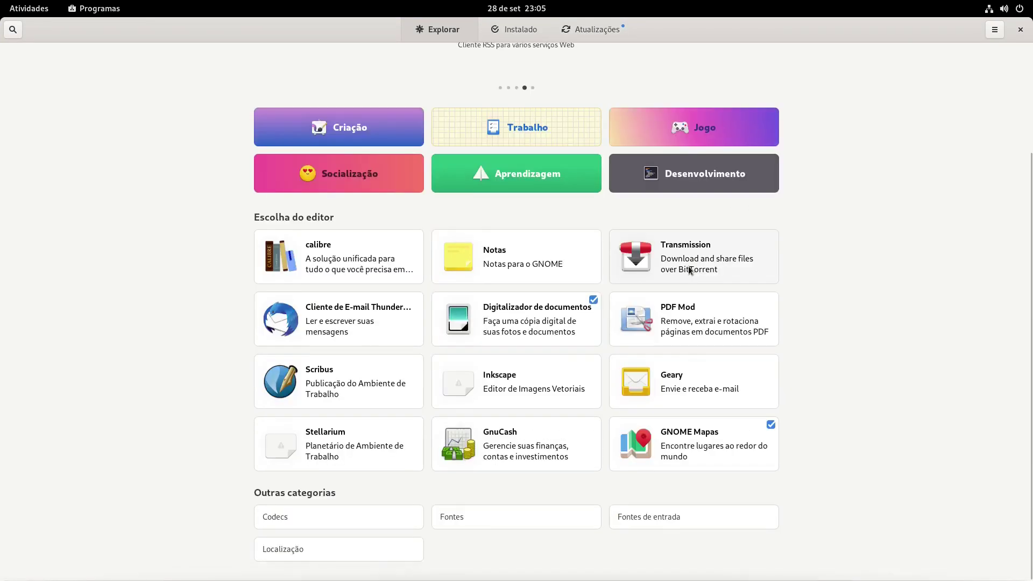
scroll(689, 265, up, 3)
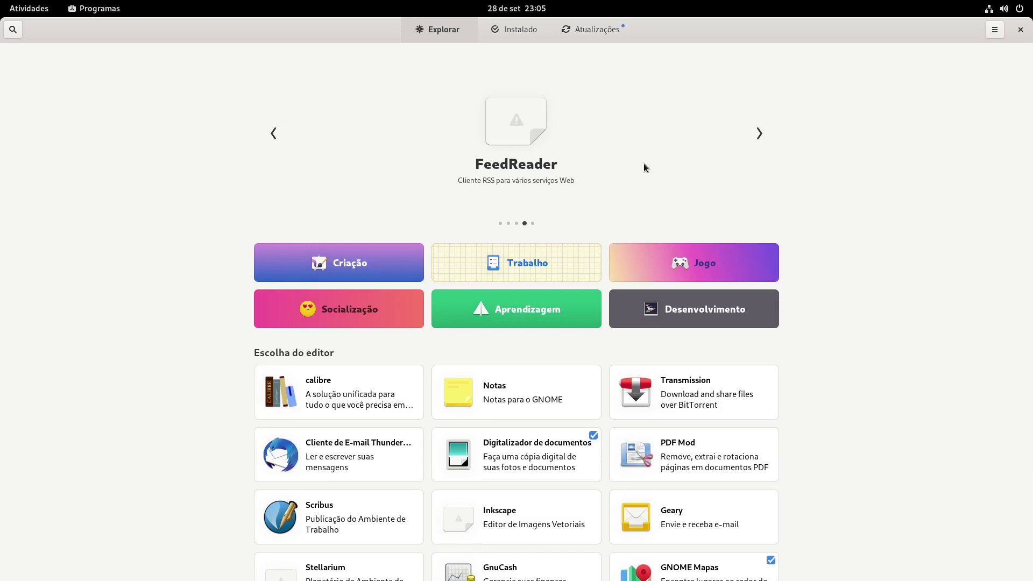
Step: Try to download the pending updates listed under Atualizações, and close the software store
click(592, 29)
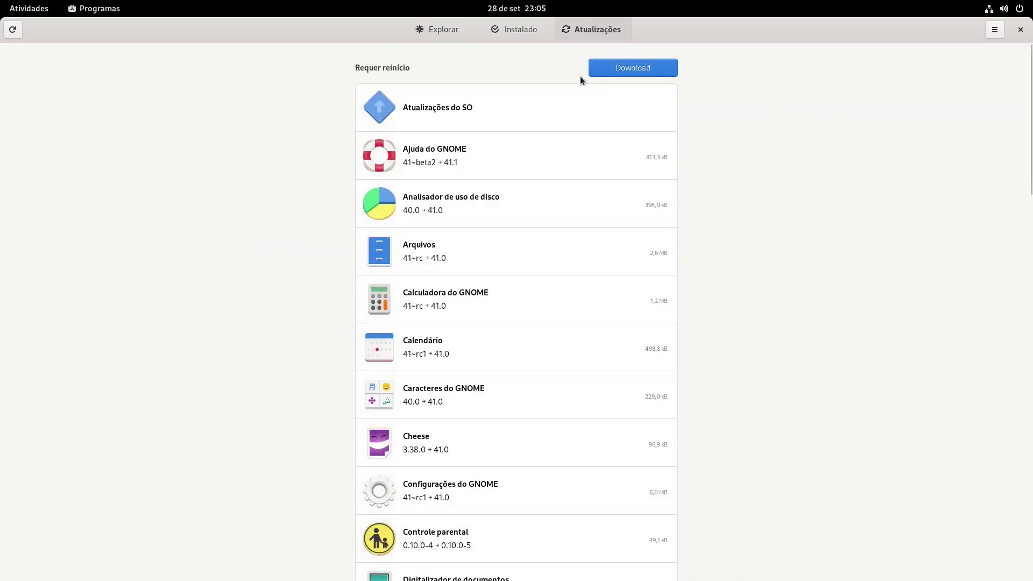
click(627, 69)
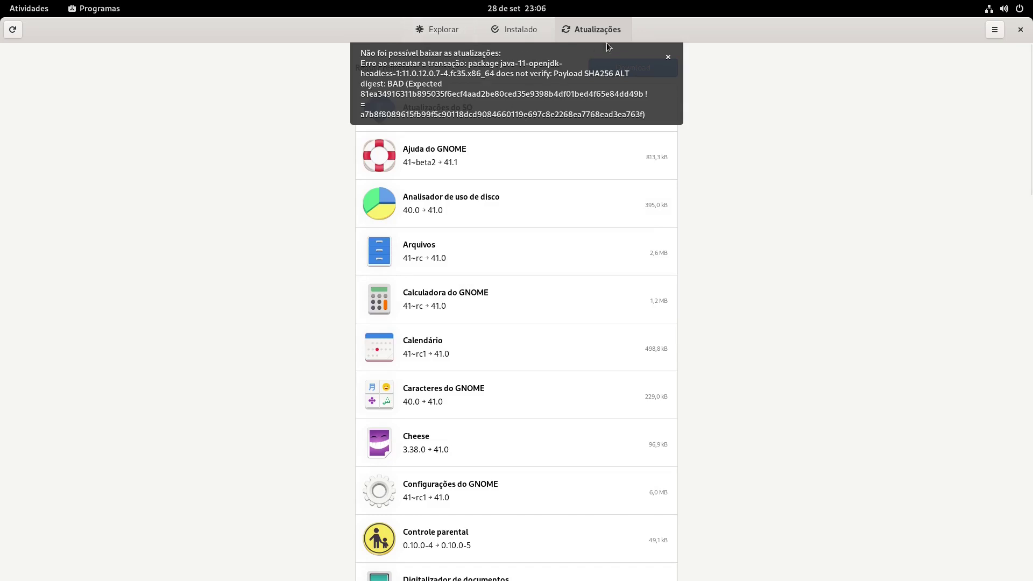
click(668, 53)
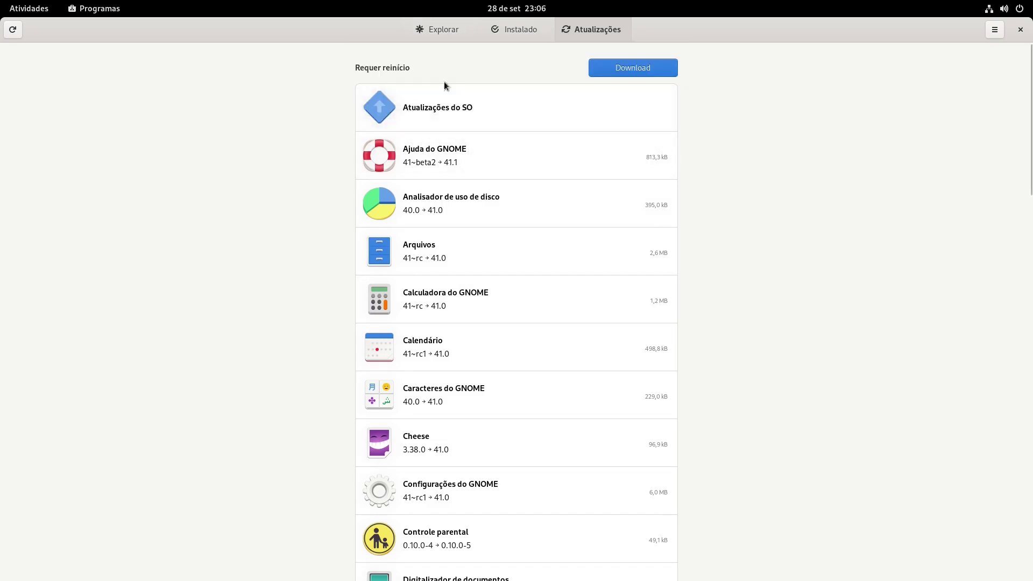
click(1020, 30)
Step: Open the desktop background settings and maximize the window to view all available wallpapers
right_click(456, 175)
click(570, 134)
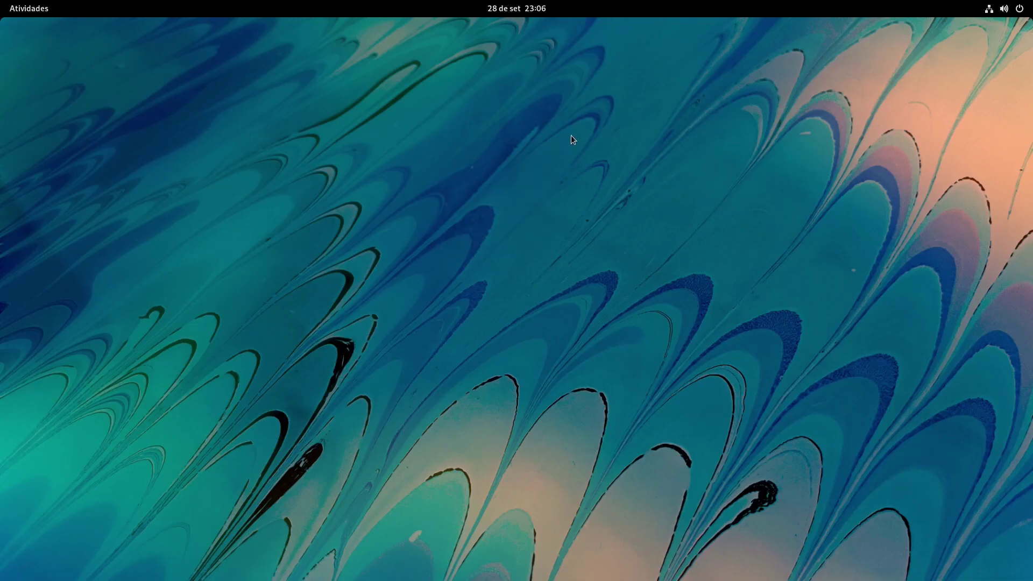
right_click(489, 144)
click(506, 162)
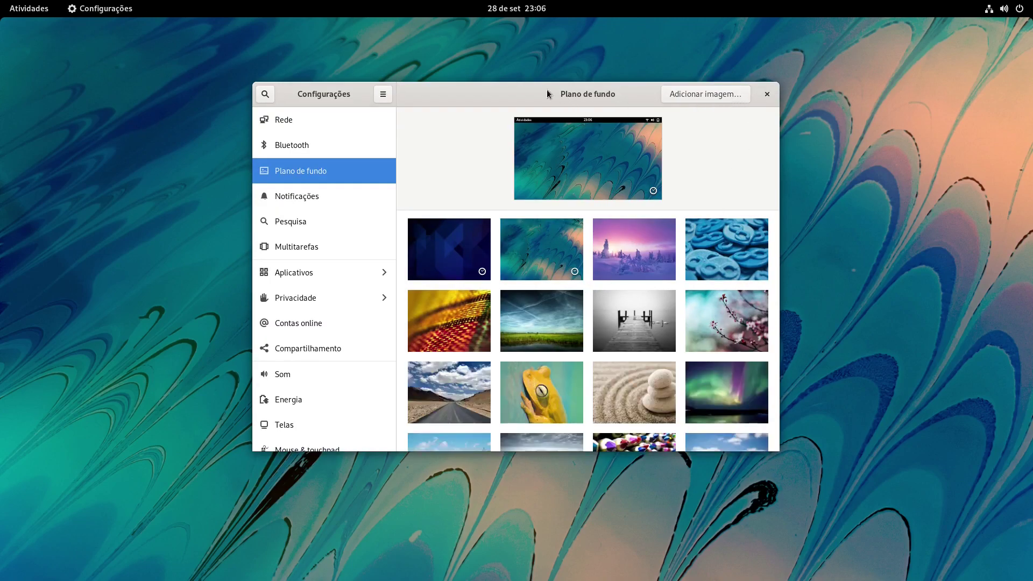
double_click(534, 90)
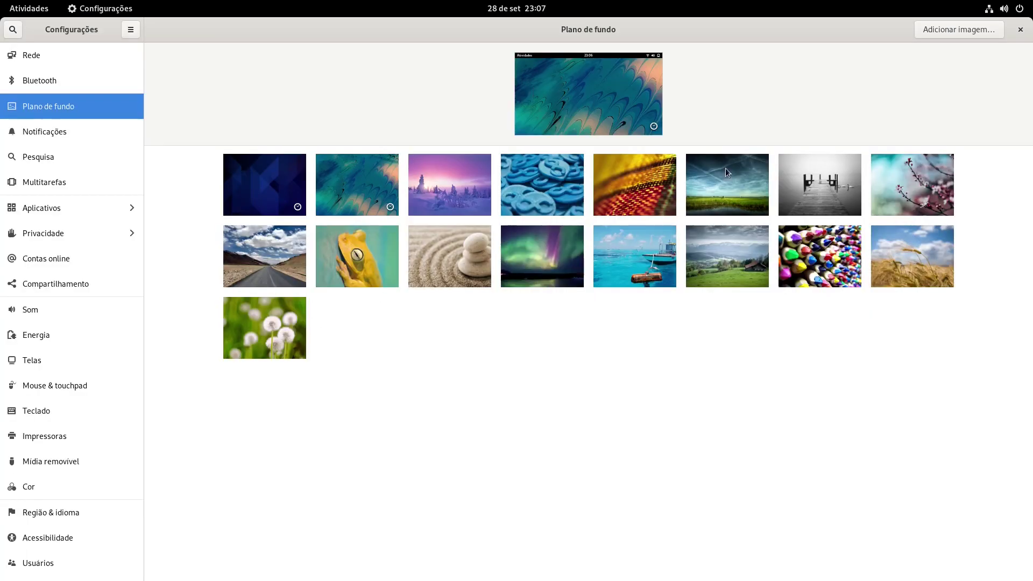
Step: Try the dark blue geometric wallpaper, return to the teal marbled one, and close the settings window
click(264, 184)
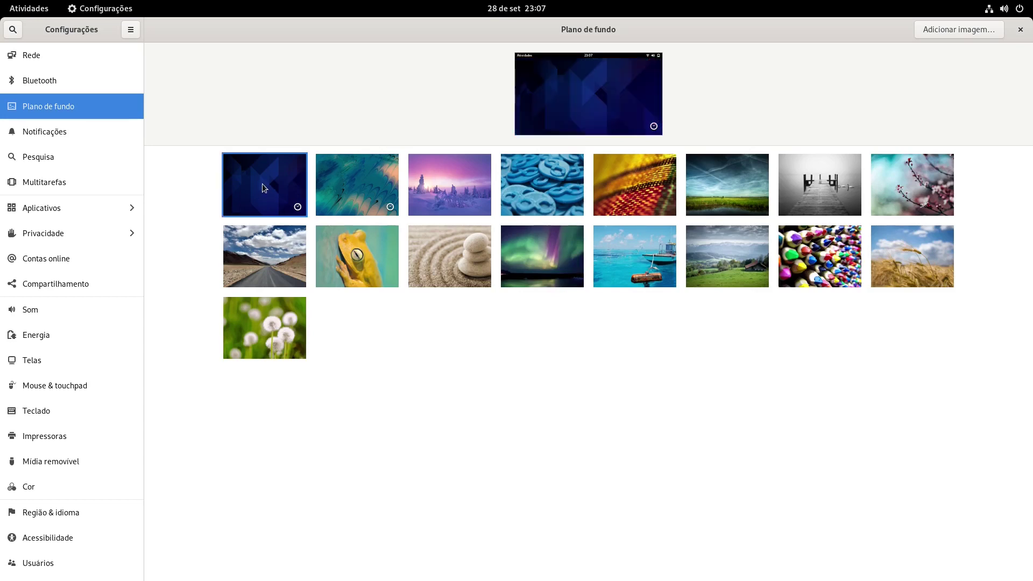
click(953, 29)
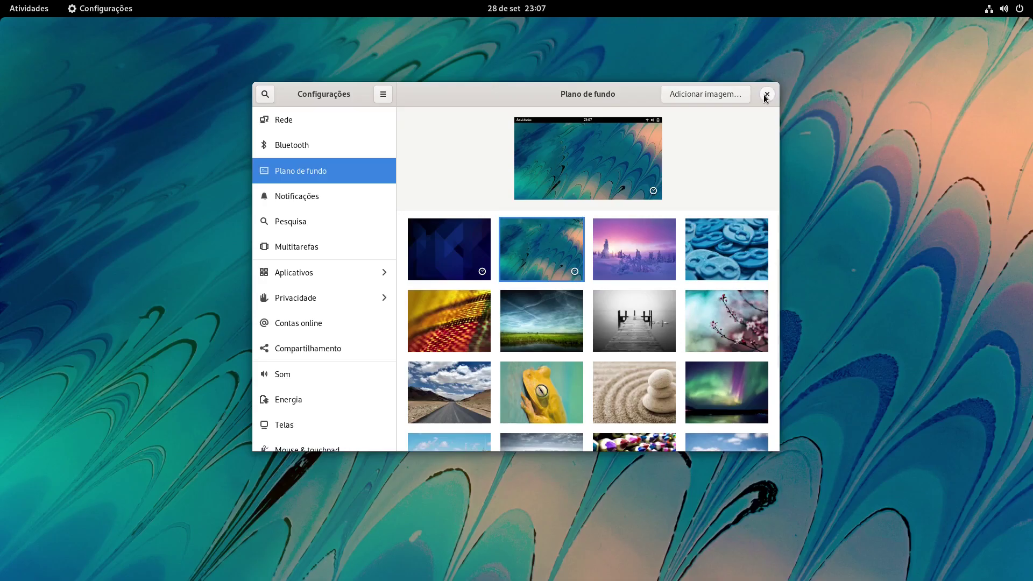
click(765, 95)
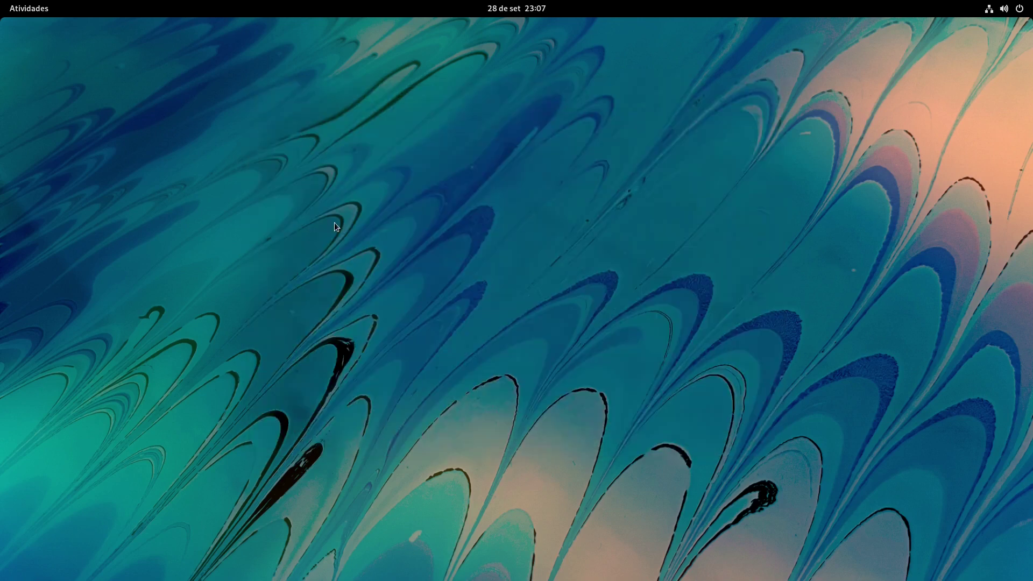
Step: Show the activities overview and the full application grid to view the installed programs, and return to the desktop
click(18, 11)
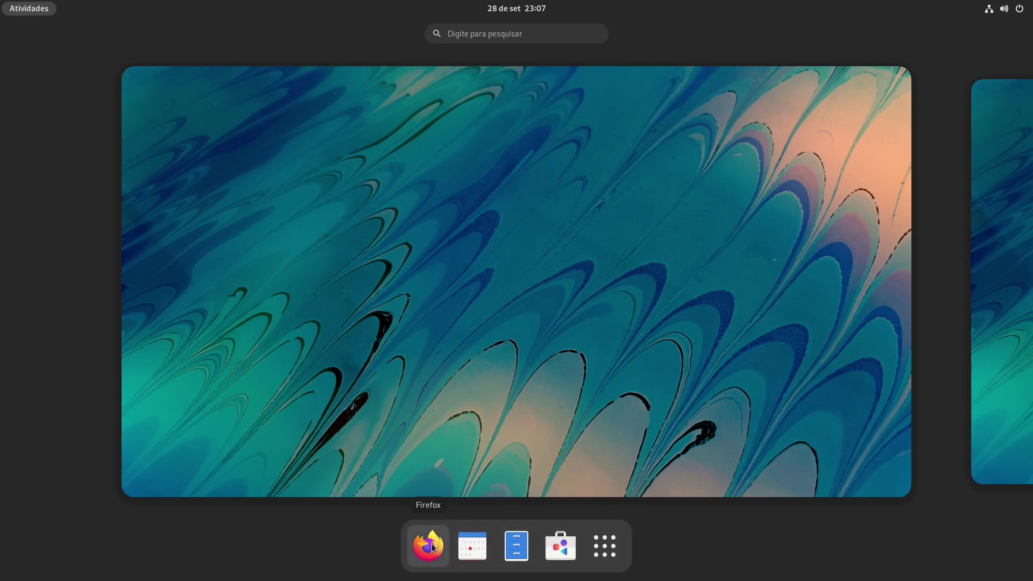
click(605, 546)
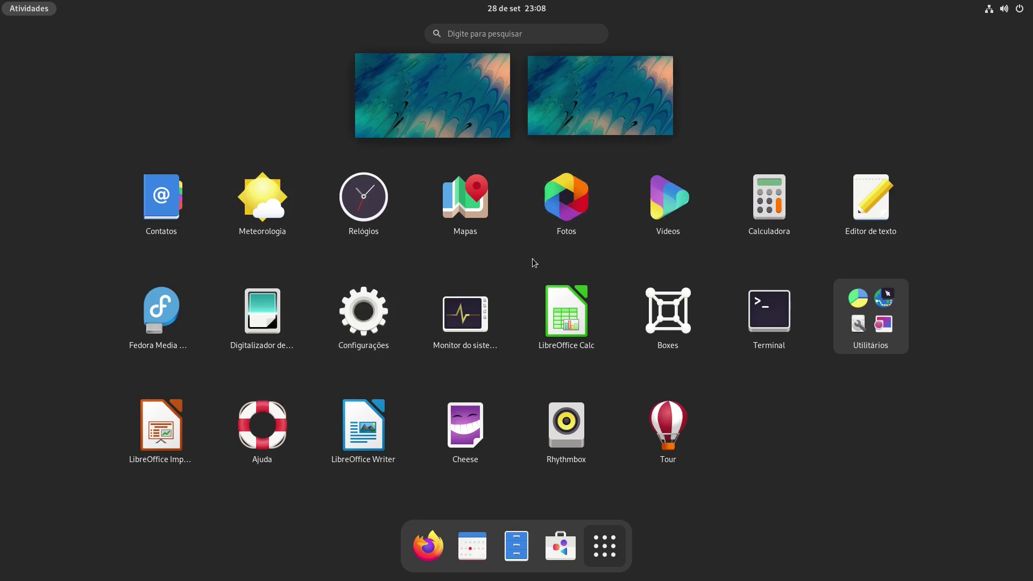
click(449, 84)
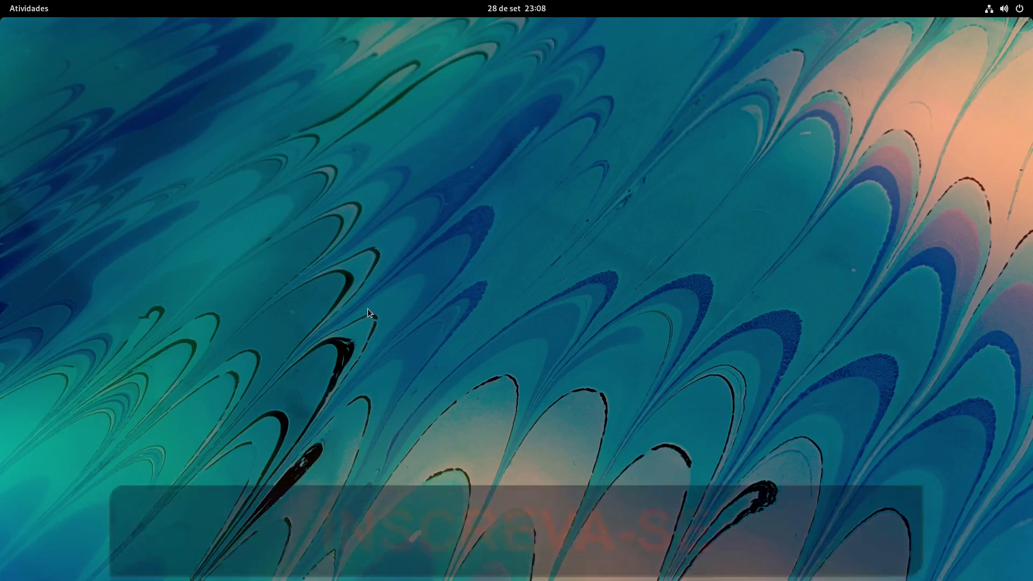